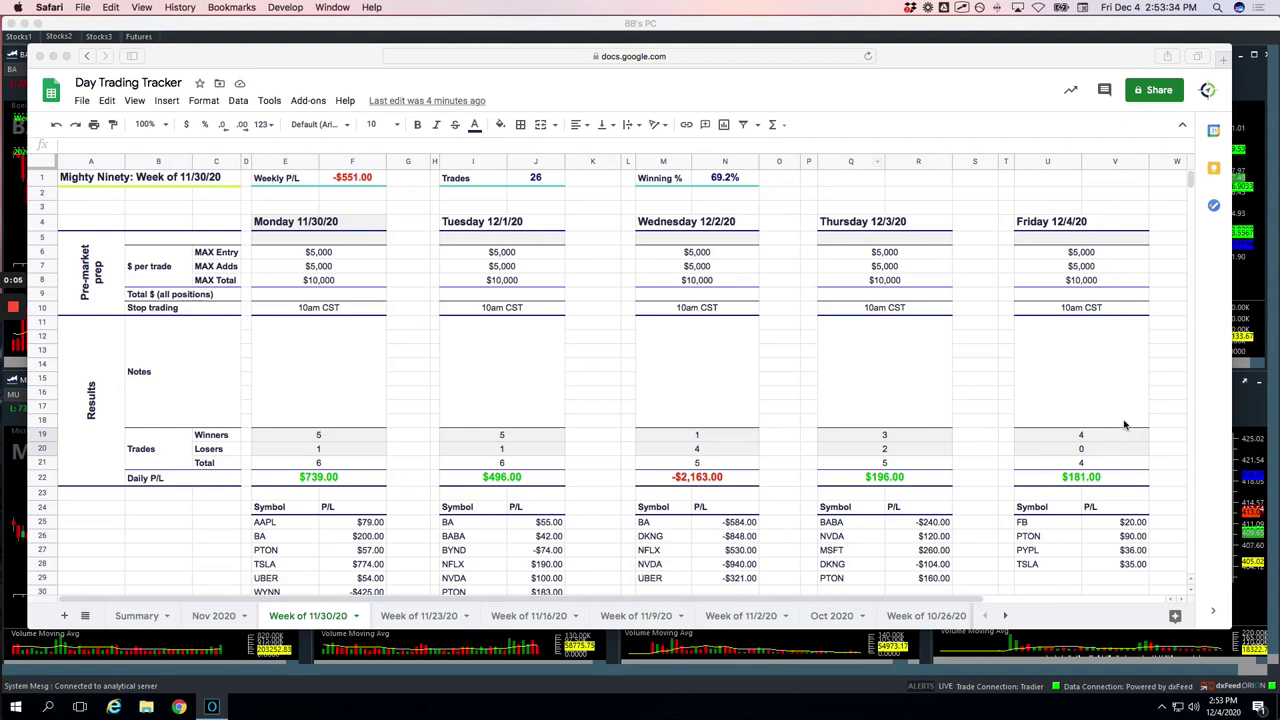
Step: Select cells X19:X20 and tick off the FB $20.00, PTON, PYPL and TSLA trades
{"action": "key", "text": "shift+Up"}
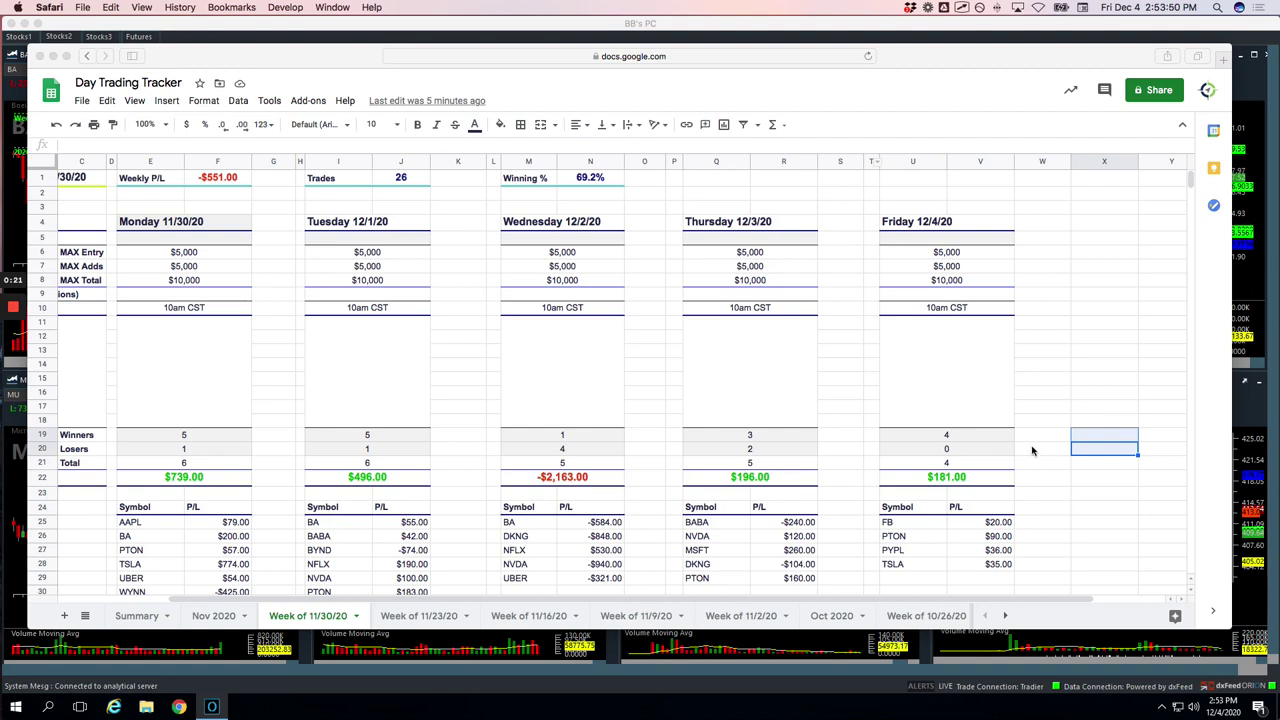
{"action": "scroll", "coordinate": [1032, 450], "scroll_direction": "left", "scroll_amount": 3}
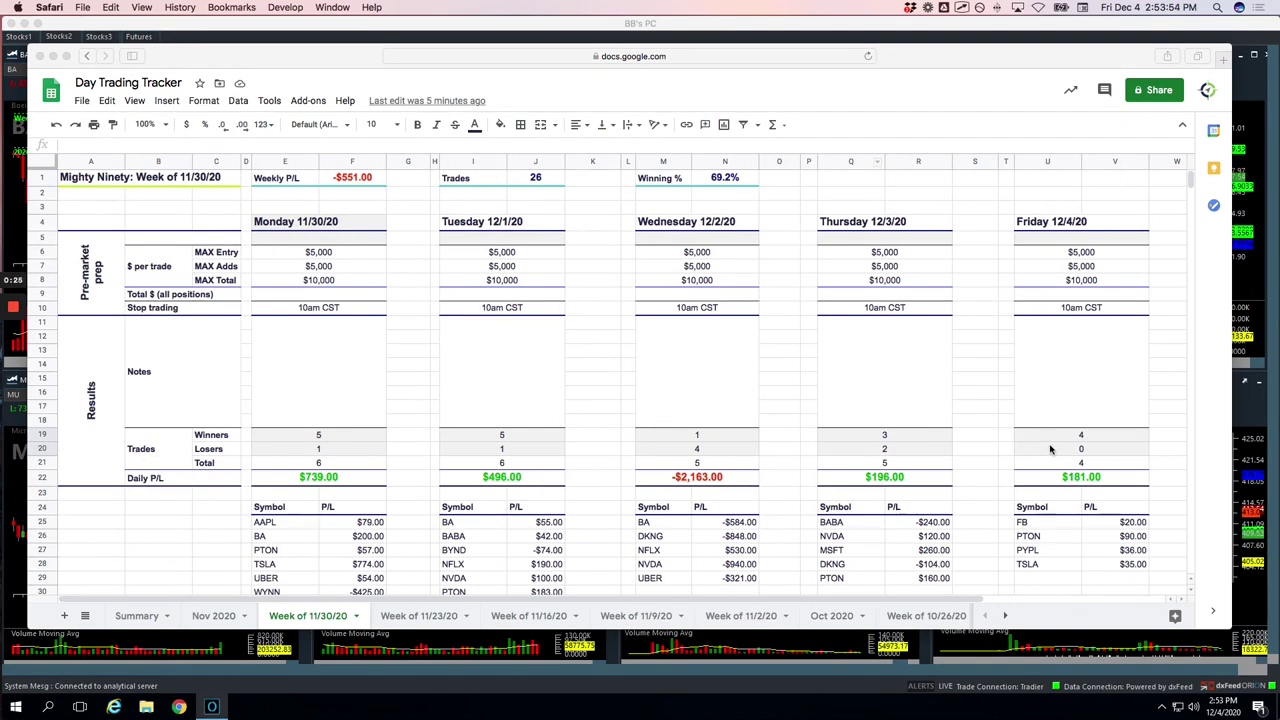
{"action": "scroll", "coordinate": [1050, 449], "scroll_direction": "right", "scroll_amount": 6}
{"action": "scroll", "coordinate": [1050, 449], "scroll_direction": "down", "scroll_amount": 2}
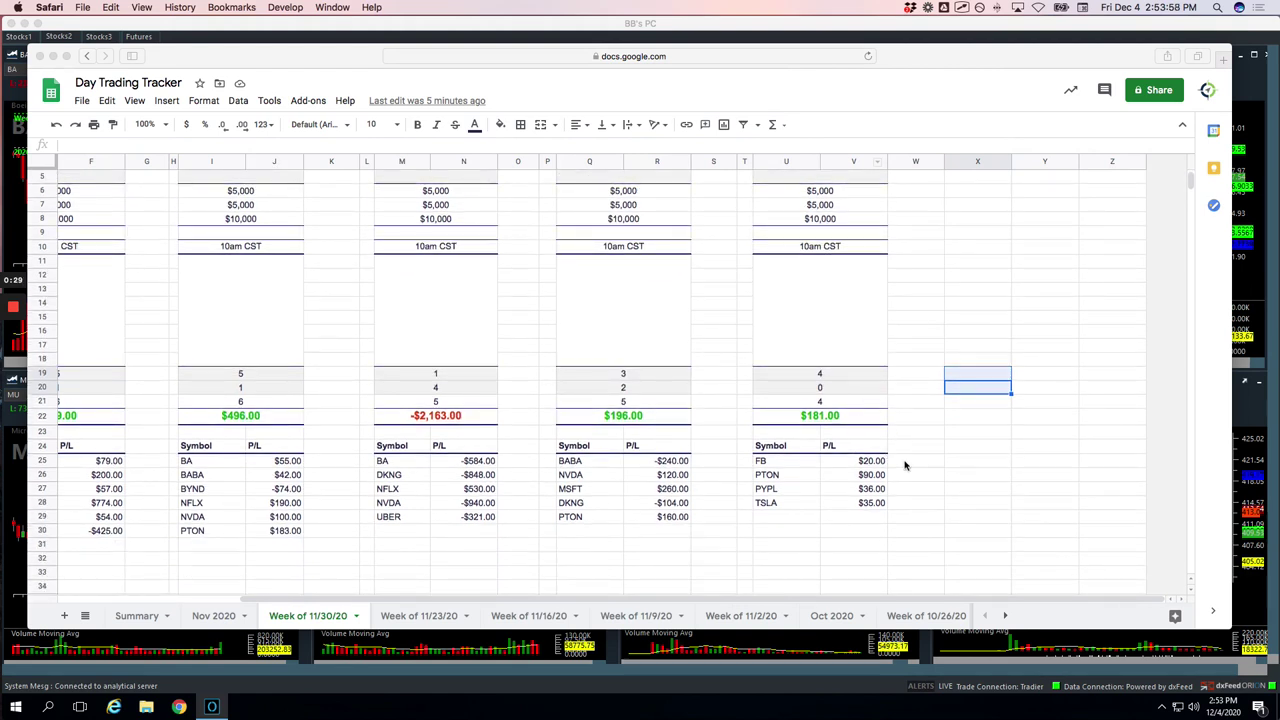
{"action": "mouse_move", "coordinate": [899, 457]}
{"action": "left_mouse_down"}
{"action": "mouse_move", "coordinate": [918, 450]}
{"action": "mouse_move", "coordinate": [906, 478]}
{"action": "mouse_move", "coordinate": [919, 466]}
{"action": "left_mouse_up"}
{"action": "mouse_move", "coordinate": [902, 486]}
{"action": "left_mouse_down"}
{"action": "mouse_move", "coordinate": [920, 481]}
{"action": "mouse_move", "coordinate": [912, 500]}
{"action": "mouse_move", "coordinate": [921, 495]}
{"action": "left_mouse_up"}
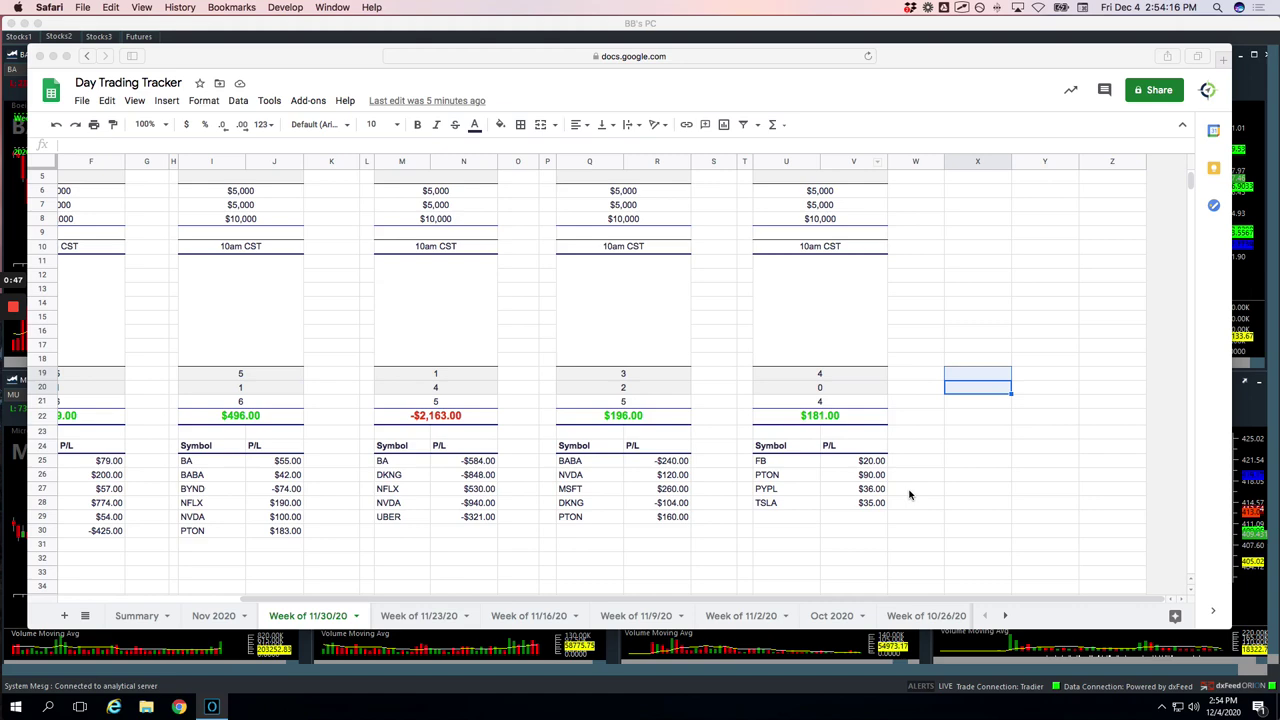
Step: Scroll down and circle Friday's -$342.75 daily loss
{"action": "scroll", "coordinate": [910, 490], "scroll_direction": "down", "scroll_amount": 5}
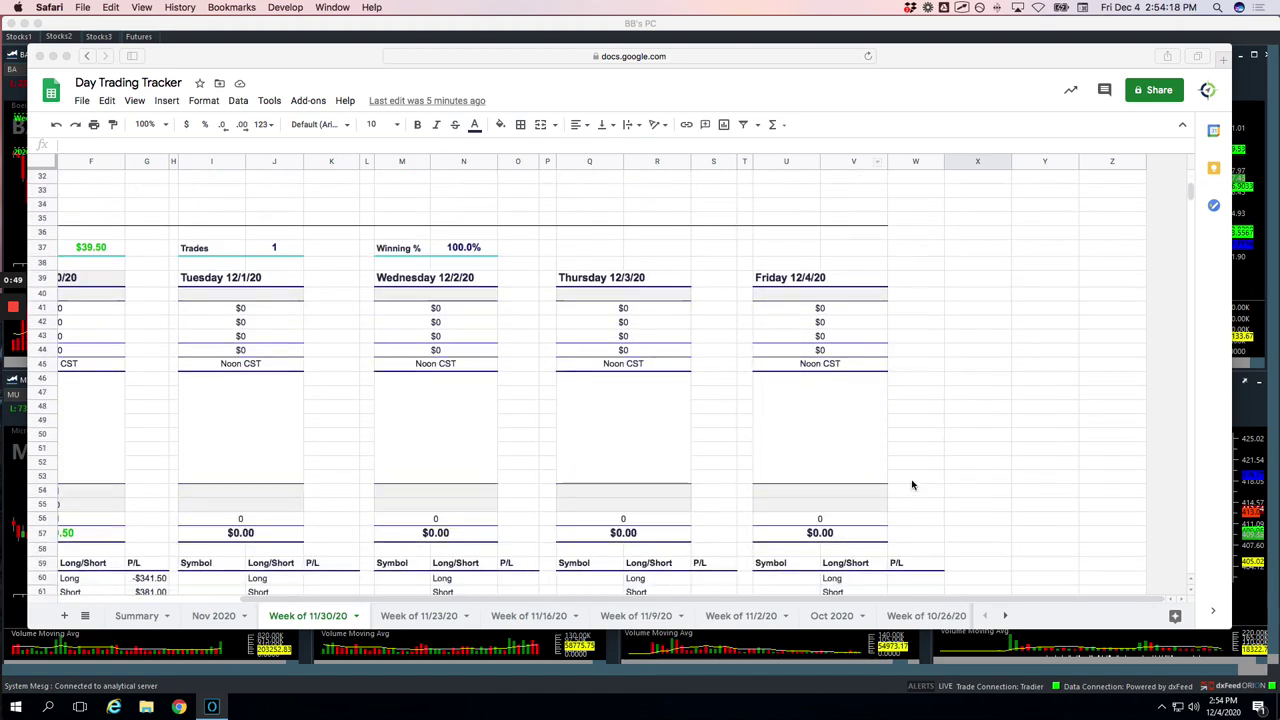
{"action": "scroll", "coordinate": [913, 482], "scroll_direction": "down", "scroll_amount": 3}
{"action": "scroll", "coordinate": [915, 478], "scroll_direction": "down", "scroll_amount": 6}
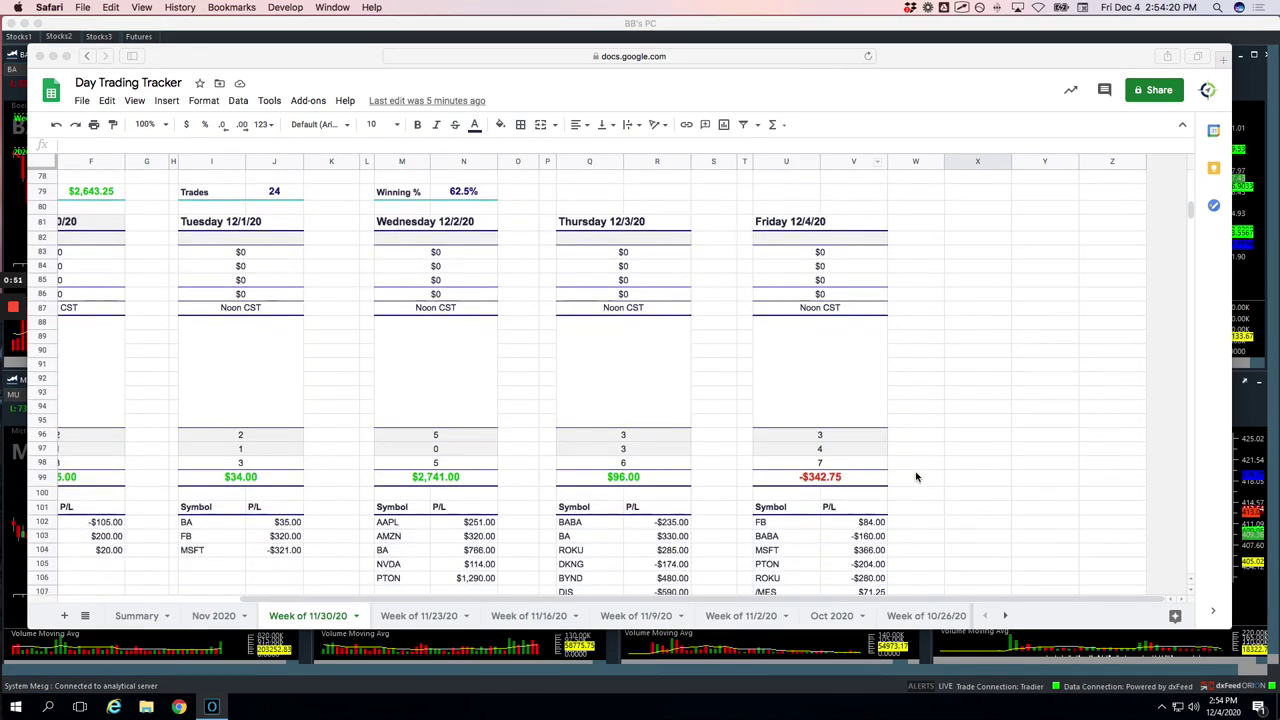
{"action": "scroll", "coordinate": [916, 477], "scroll_direction": "down", "scroll_amount": 2}
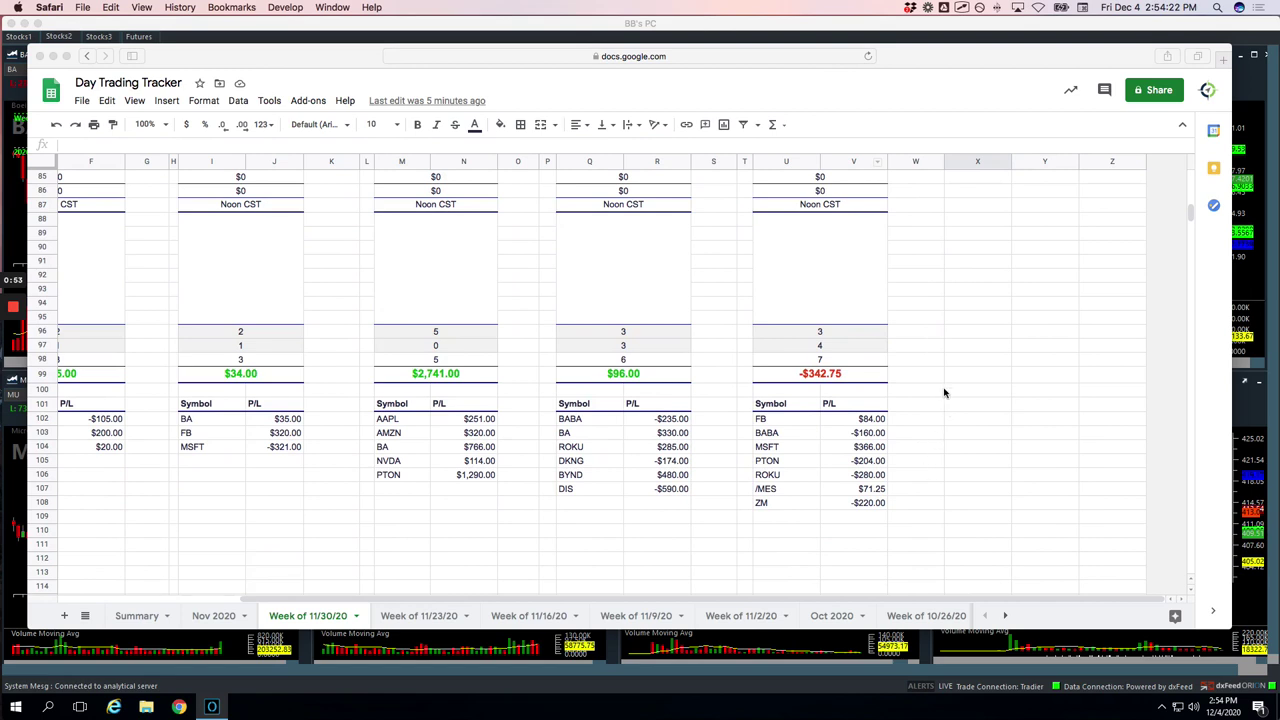
{"action": "mouse_move", "coordinate": [846, 364]}
{"action": "left_mouse_down"}
{"action": "mouse_move", "coordinate": [810, 364]}
{"action": "mouse_move", "coordinate": [915, 405]}
{"action": "left_mouse_up"}
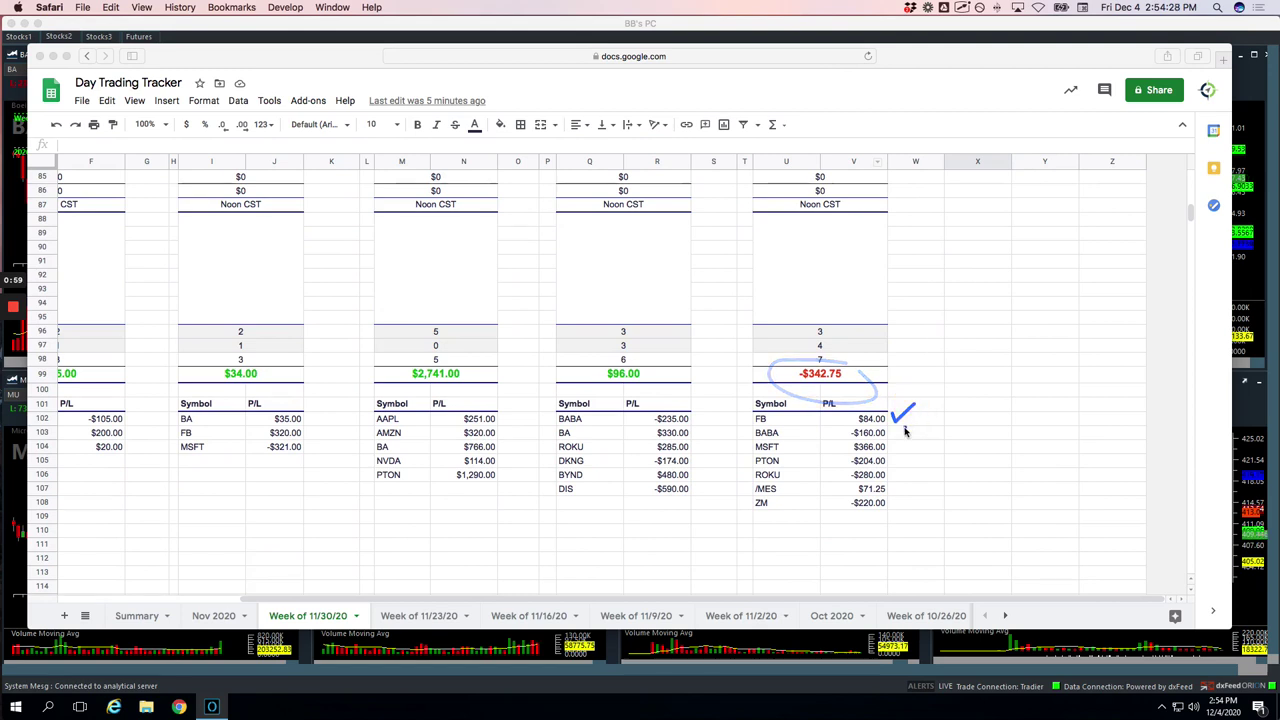
Step: Tick off the BABA -$160.00, PTON -$204.00, ROKU and /MES $71.25 trades
{"action": "left_click", "coordinate": [900, 432]}
{"action": "mouse_move", "coordinate": [900, 432]}
{"action": "left_mouse_down"}
{"action": "mouse_move", "coordinate": [915, 421]}
{"action": "mouse_move", "coordinate": [921, 437]}
{"action": "left_mouse_up"}
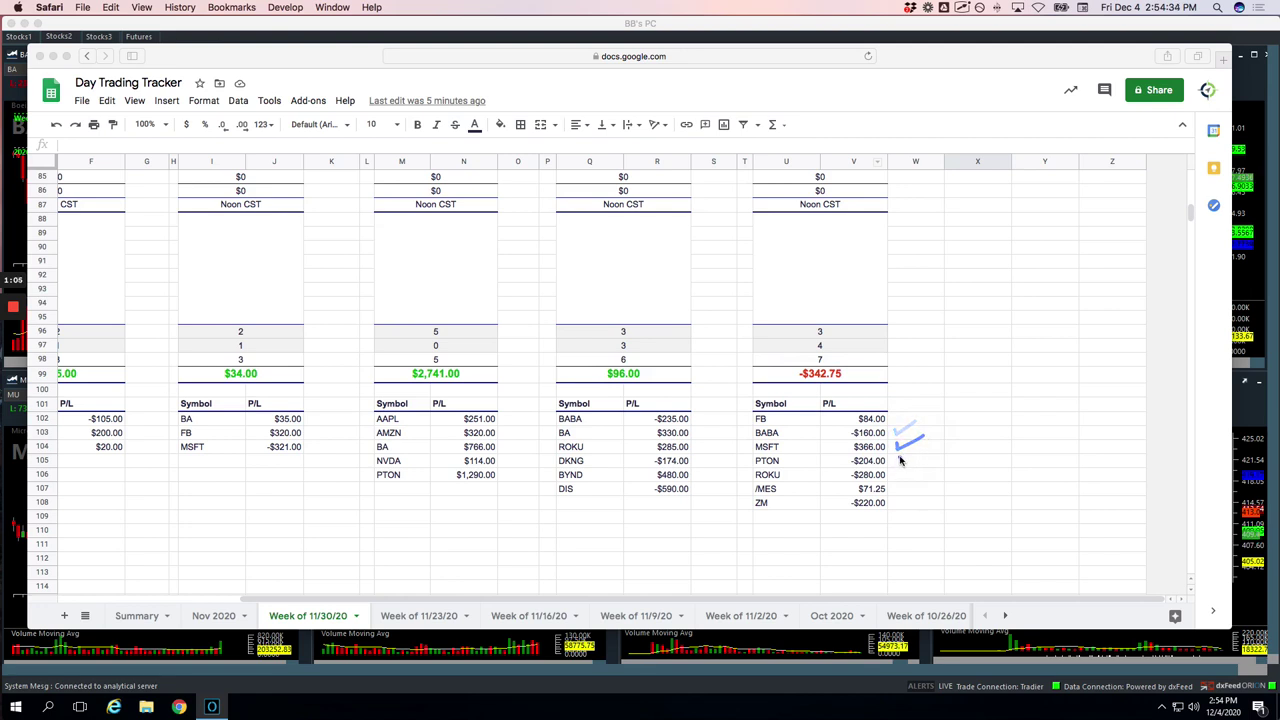
{"action": "mouse_move", "coordinate": [900, 460]}
{"action": "left_mouse_down"}
{"action": "mouse_move", "coordinate": [928, 451]}
{"action": "mouse_move", "coordinate": [920, 502]}
{"action": "left_mouse_up"}
{"action": "left_click", "coordinate": [915, 491]}
{"action": "left_click", "coordinate": [901, 505]}
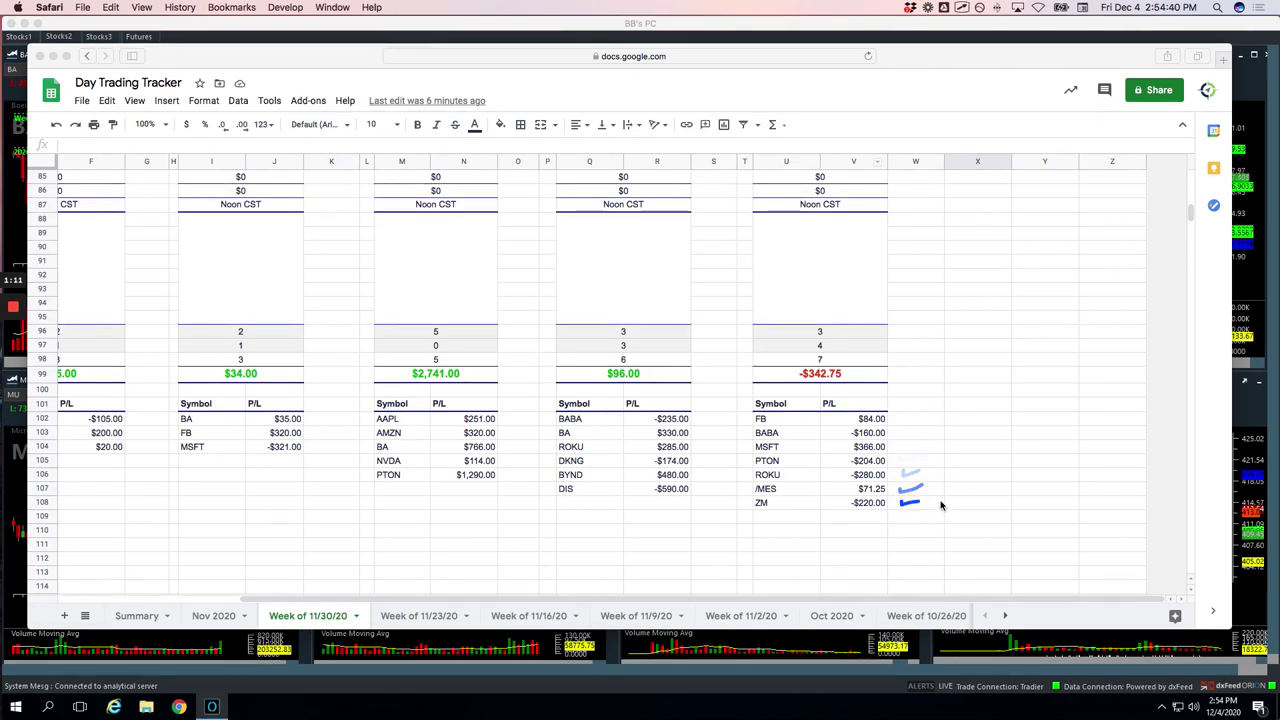
Step: Scroll back up to the Mighty Ninety summary showing -$551.00 over 26 trades
{"action": "scroll", "coordinate": [918, 358], "scroll_direction": "up", "scroll_amount": 5}
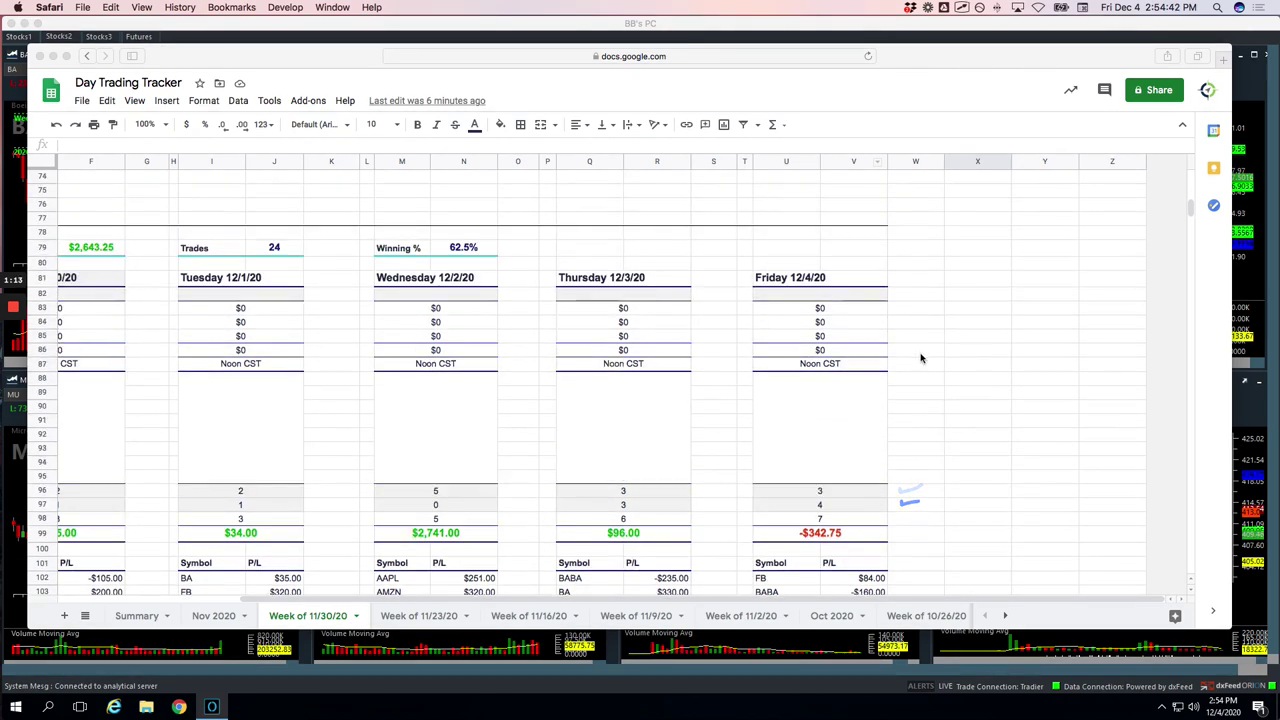
{"action": "scroll", "coordinate": [922, 358], "scroll_direction": "left", "scroll_amount": 3}
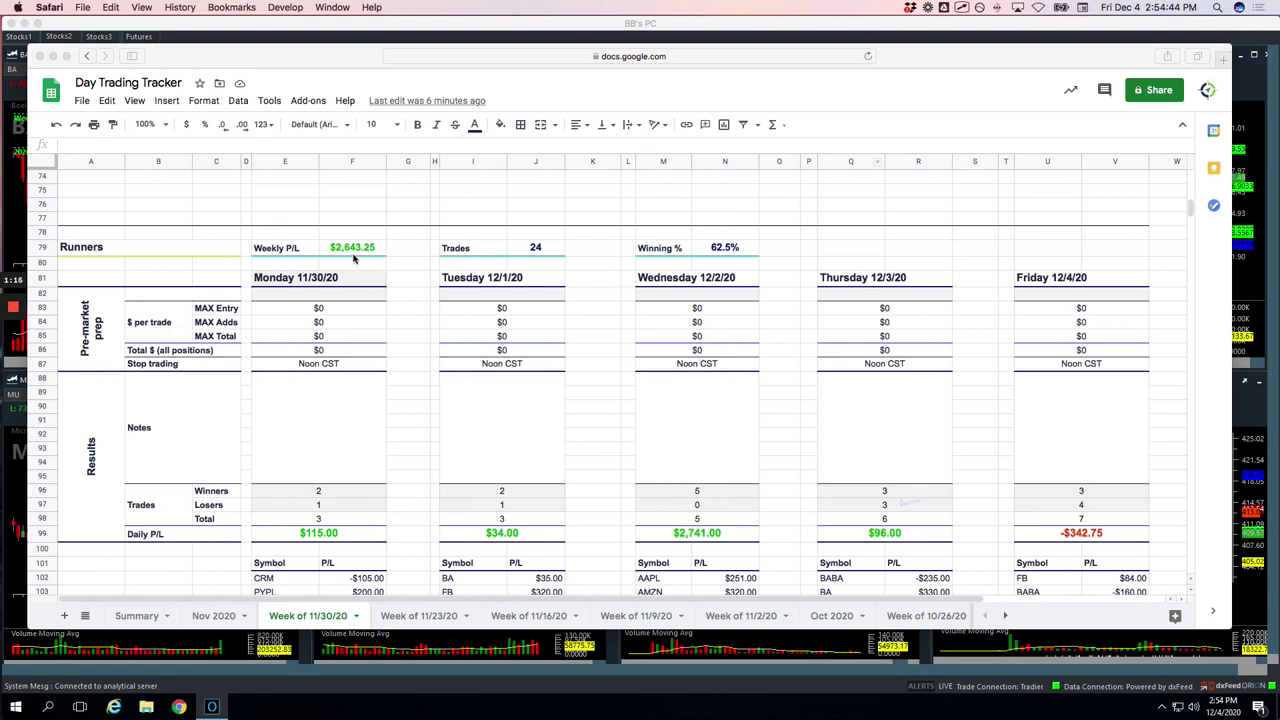
{"action": "scroll", "coordinate": [363, 261], "scroll_direction": "up", "scroll_amount": 10}
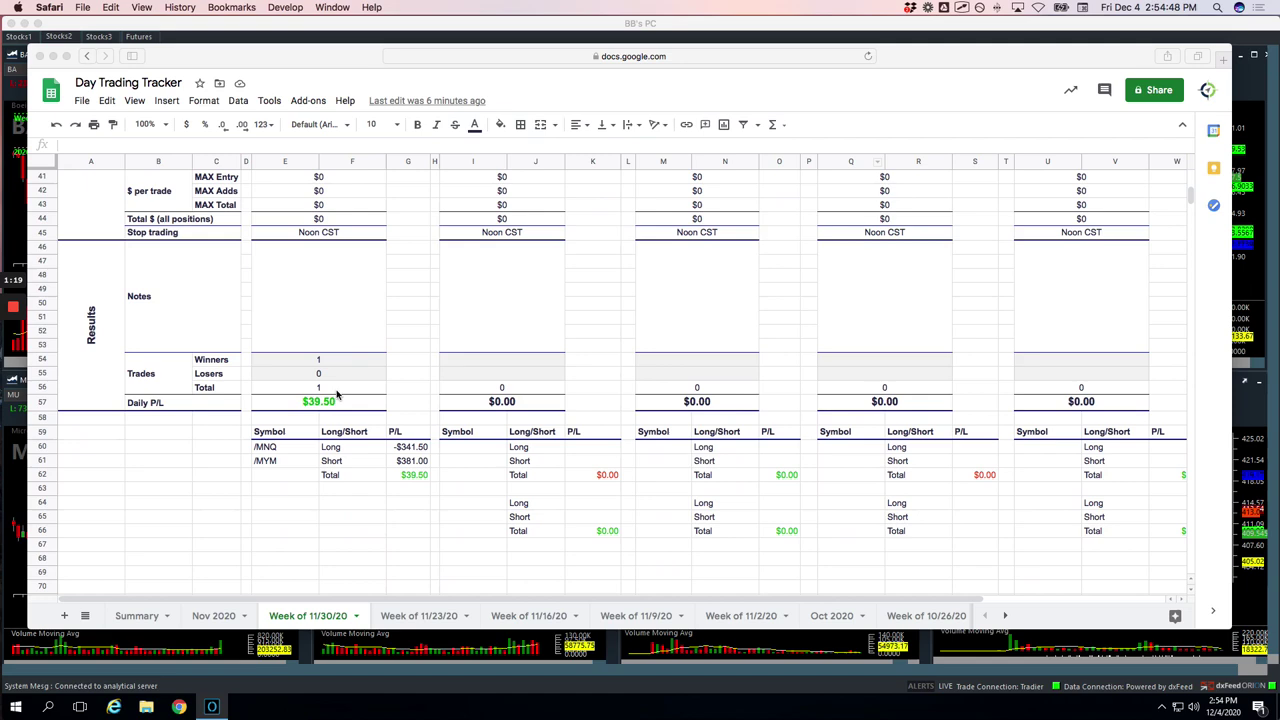
{"action": "mouse_move", "coordinate": [340, 390]}
{"action": "left_mouse_down"}
{"action": "mouse_move", "coordinate": [296, 412]}
{"action": "mouse_move", "coordinate": [340, 386]}
{"action": "left_mouse_up"}
{"action": "scroll", "coordinate": [370, 382], "scroll_direction": "up", "scroll_amount": 12}
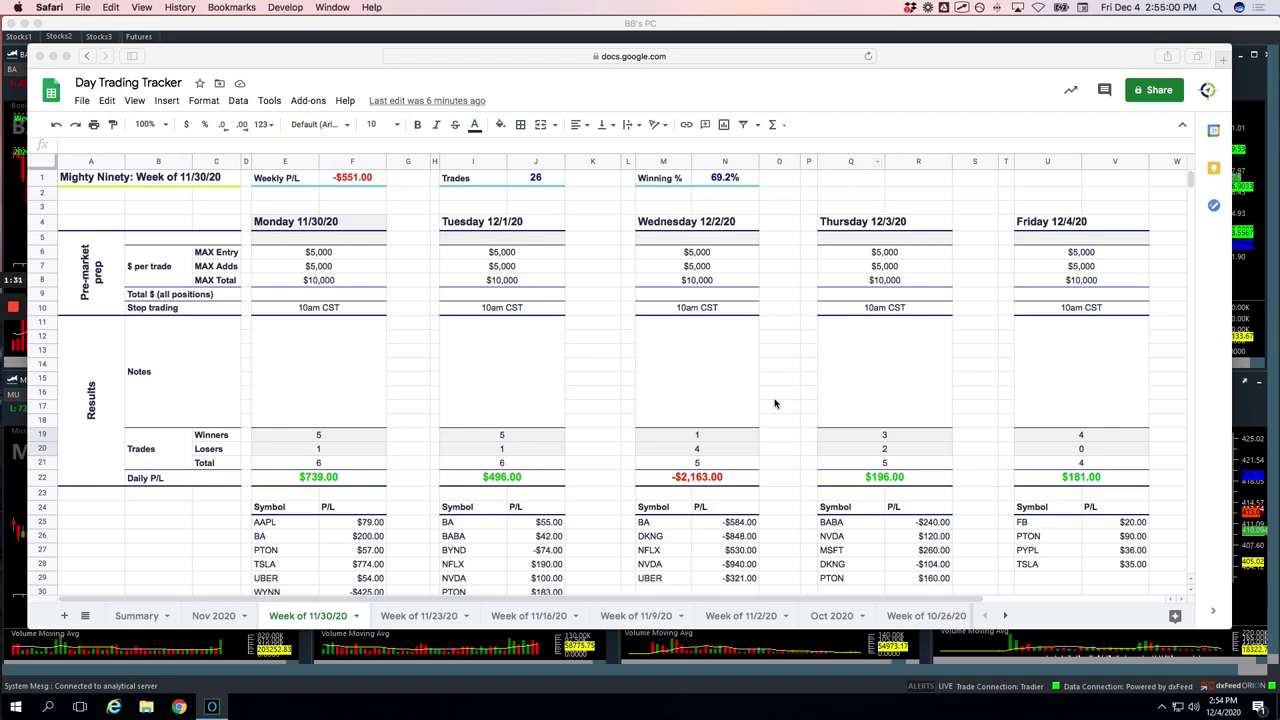
Step: Minimise the spreadsheet and show the Stocks1 chart set full screen
{"action": "double_click", "coordinate": [917, 59]}
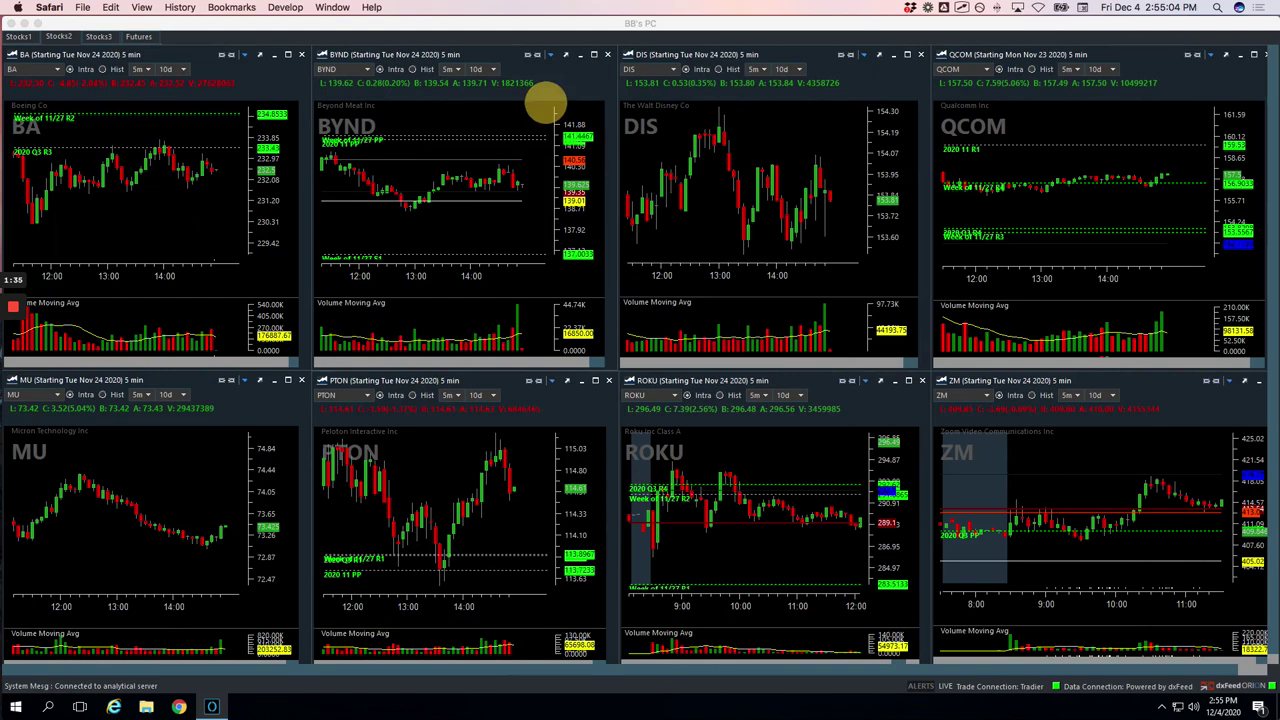
{"action": "left_click", "coordinate": [948, 75]}
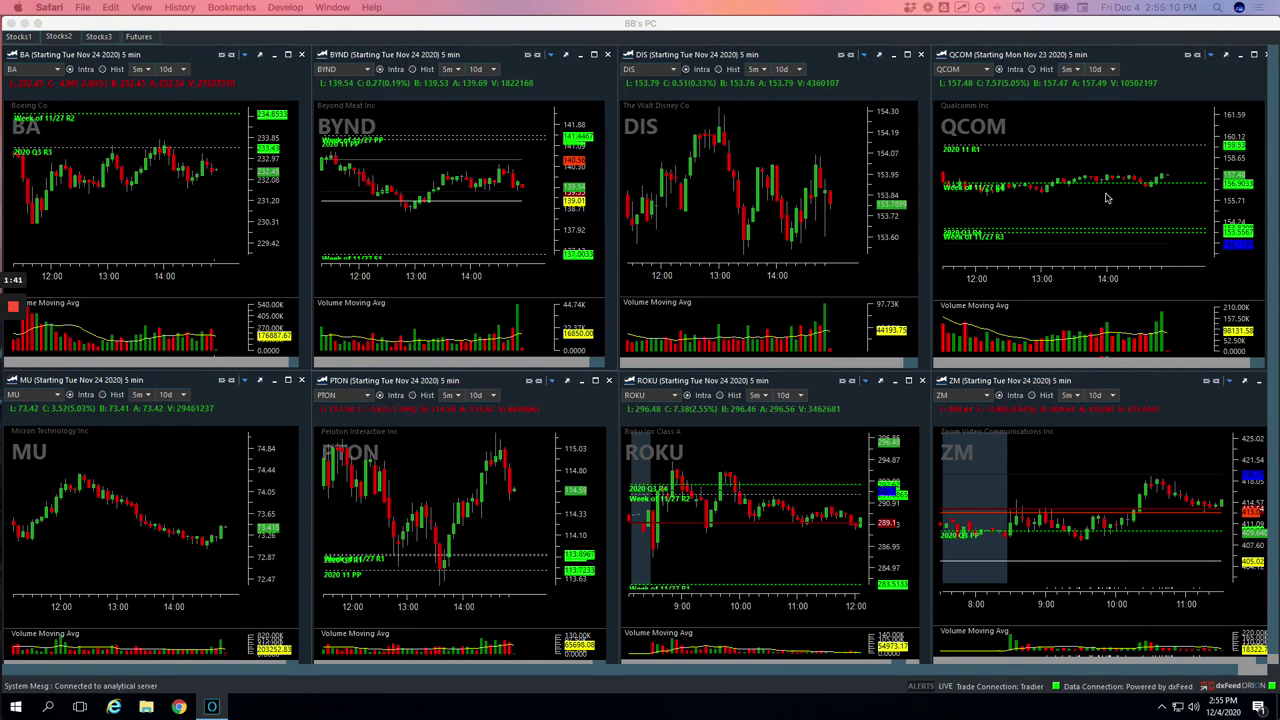
{"action": "left_click", "coordinate": [30, 40]}
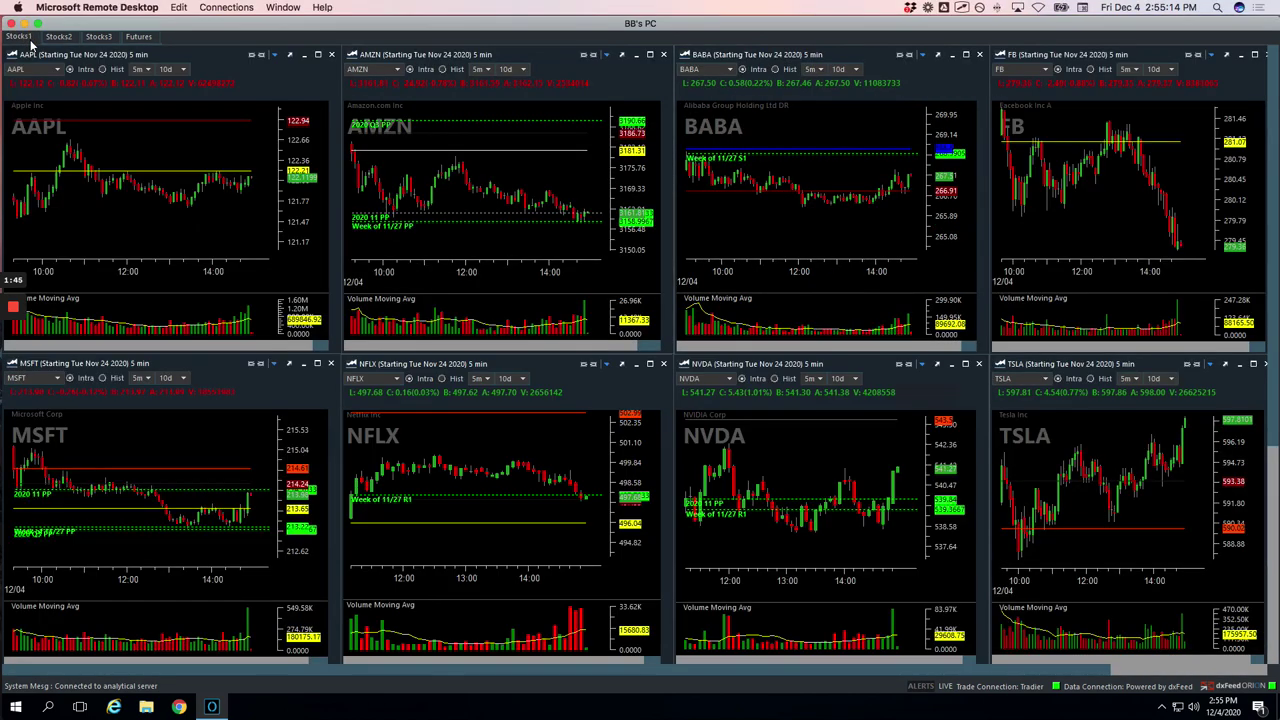
{"action": "left_click", "coordinate": [38, 23]}
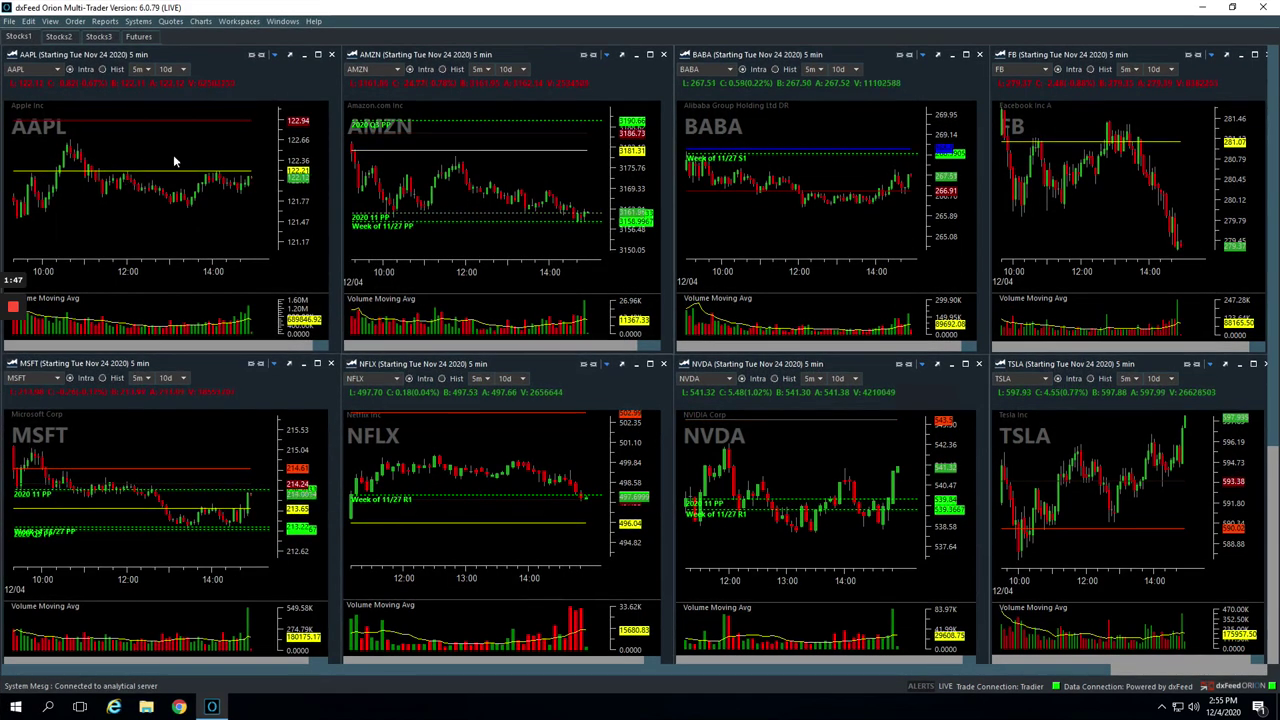
Step: Pan the FB chart back to the morning and mark its spike high and the drop after it
{"action": "left_click_drag", "start_coordinate": [1080, 214], "coordinate": [1166, 218]}
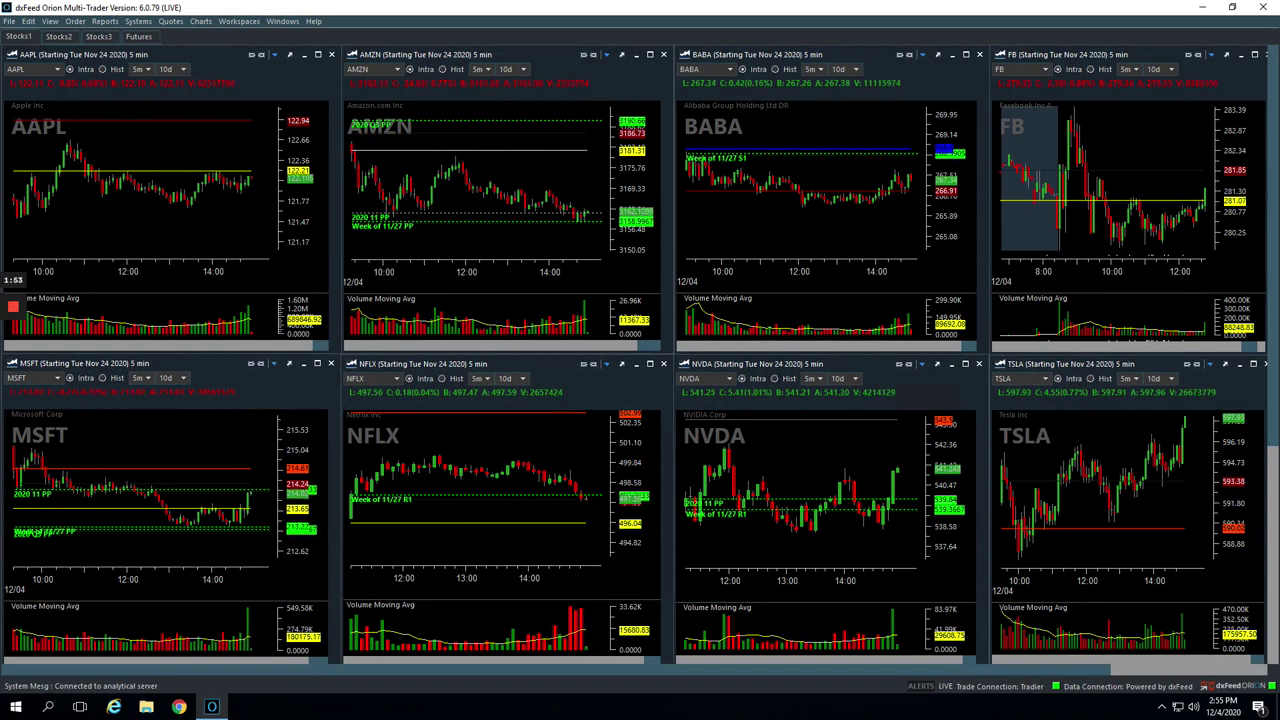
{"action": "left_click", "coordinate": [1071, 118]}
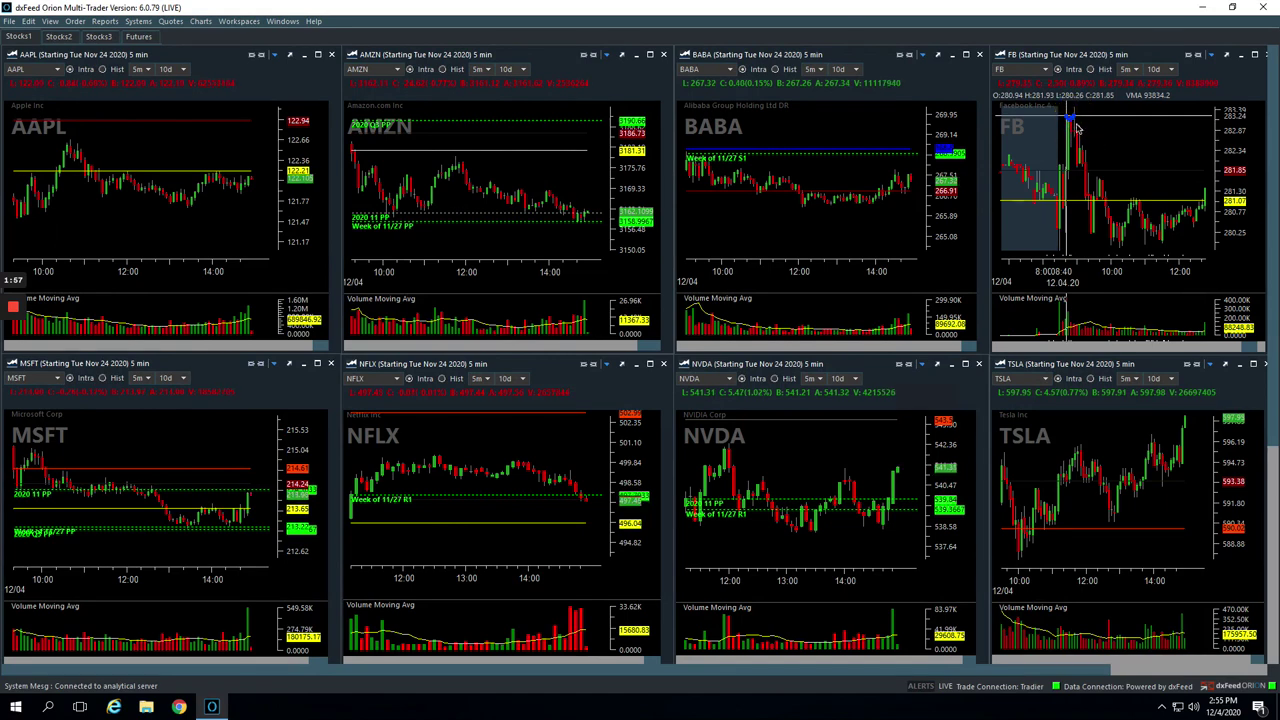
{"action": "mouse_move", "coordinate": [1077, 127]}
{"action": "left_mouse_down"}
{"action": "mouse_move", "coordinate": [1085, 170]}
{"action": "mouse_move", "coordinate": [1066, 143]}
{"action": "mouse_move", "coordinate": [1069, 123]}
{"action": "mouse_move", "coordinate": [1082, 165]}
{"action": "left_mouse_up"}
{"action": "left_click", "coordinate": [1066, 146]}
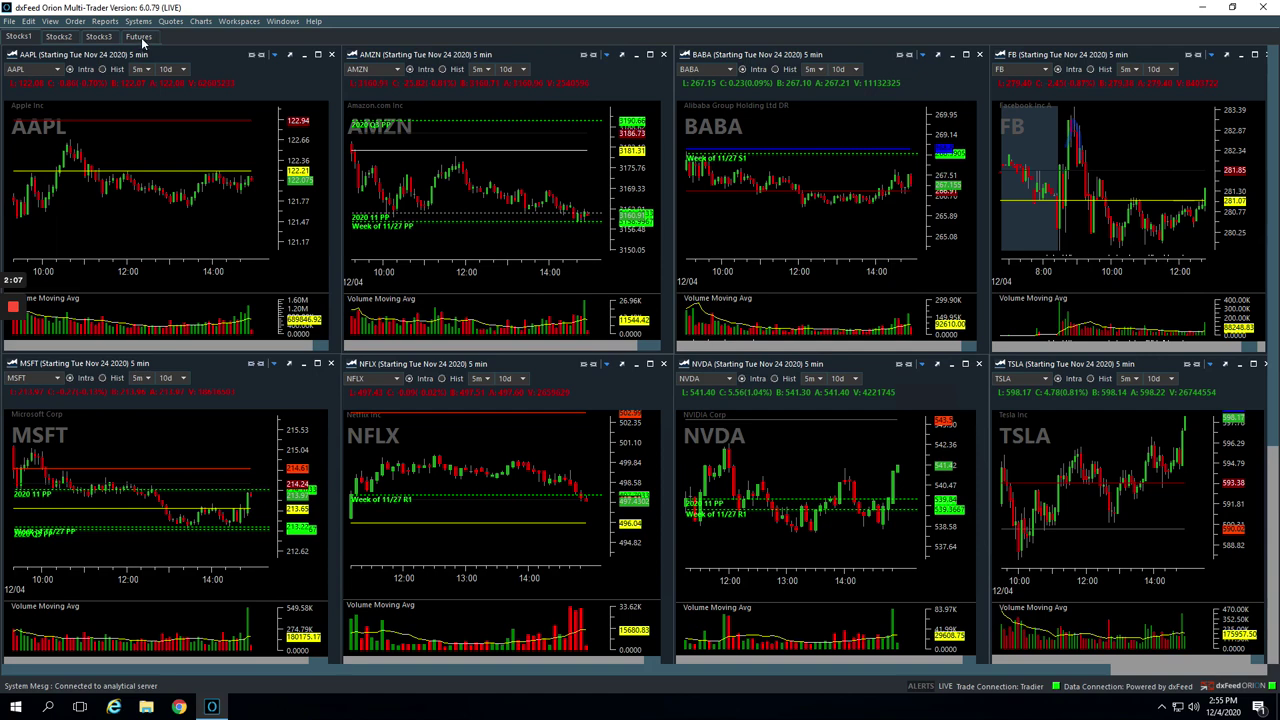
Step: On Stocks2, pan PTON back to the morning and trace its trade from the low, then show Stocks3
{"action": "left_click", "coordinate": [62, 37]}
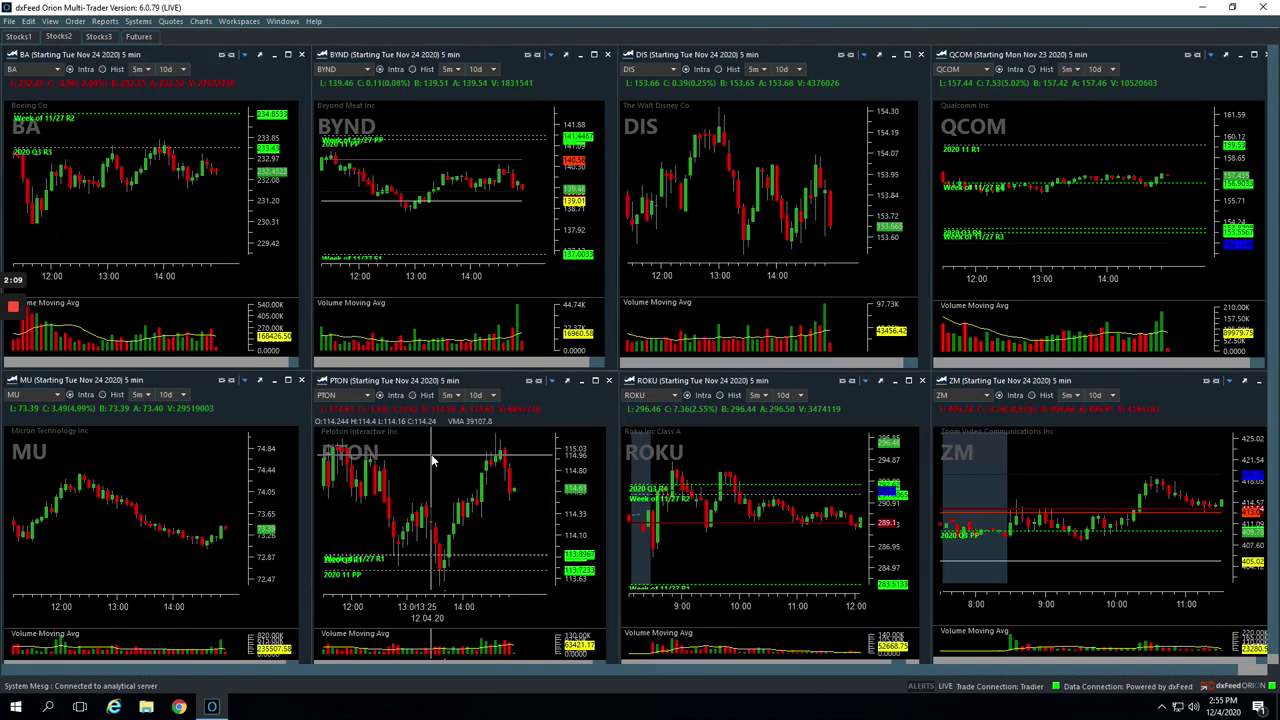
{"action": "left_click", "coordinate": [557, 453]}
{"action": "left_click_drag", "start_coordinate": [337, 534], "coordinate": [553, 547]}
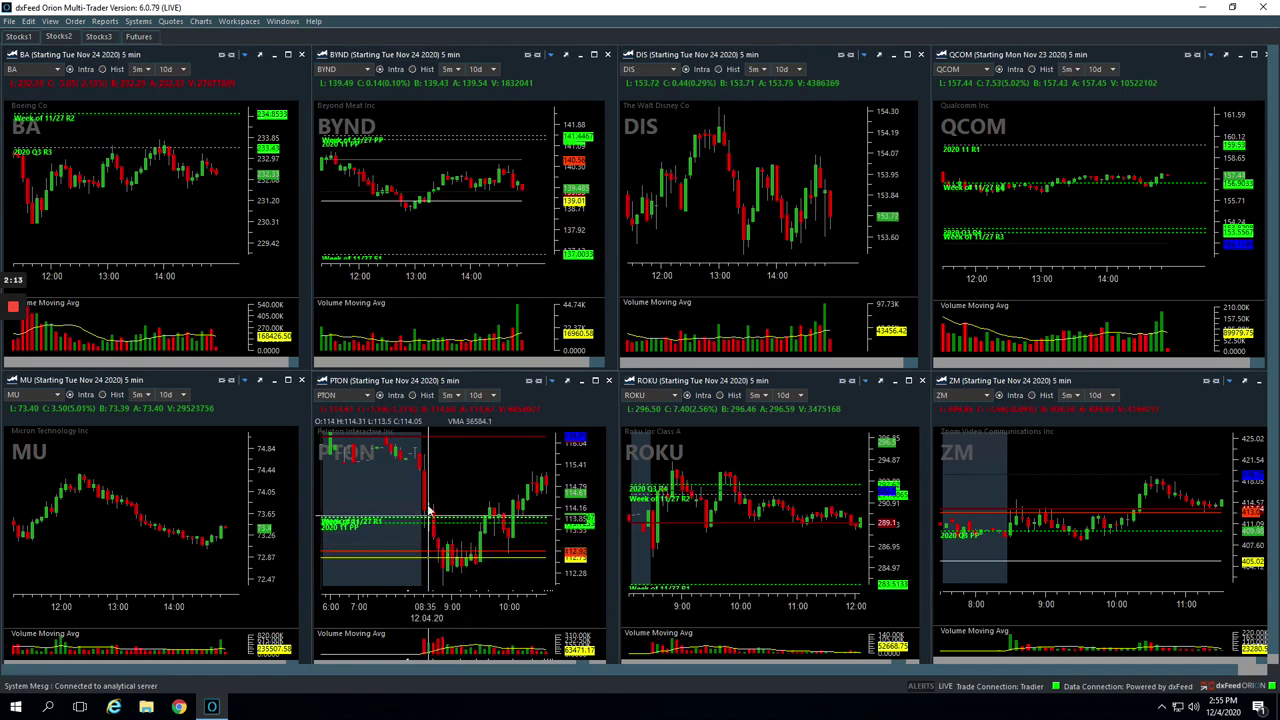
{"action": "left_click", "coordinate": [434, 571]}
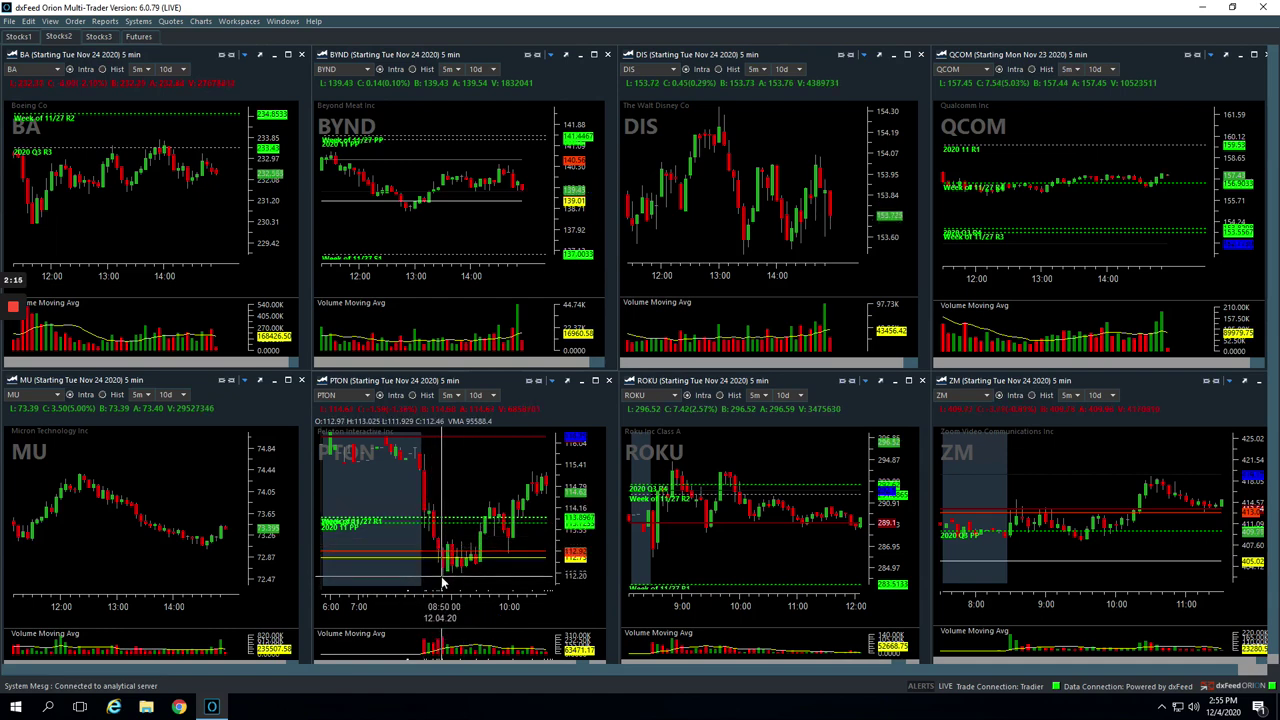
{"action": "mouse_move", "coordinate": [440, 577]}
{"action": "left_mouse_down"}
{"action": "mouse_move", "coordinate": [451, 553]}
{"action": "mouse_move", "coordinate": [478, 563]}
{"action": "mouse_move", "coordinate": [480, 538]}
{"action": "mouse_move", "coordinate": [477, 560]}
{"action": "left_mouse_up"}
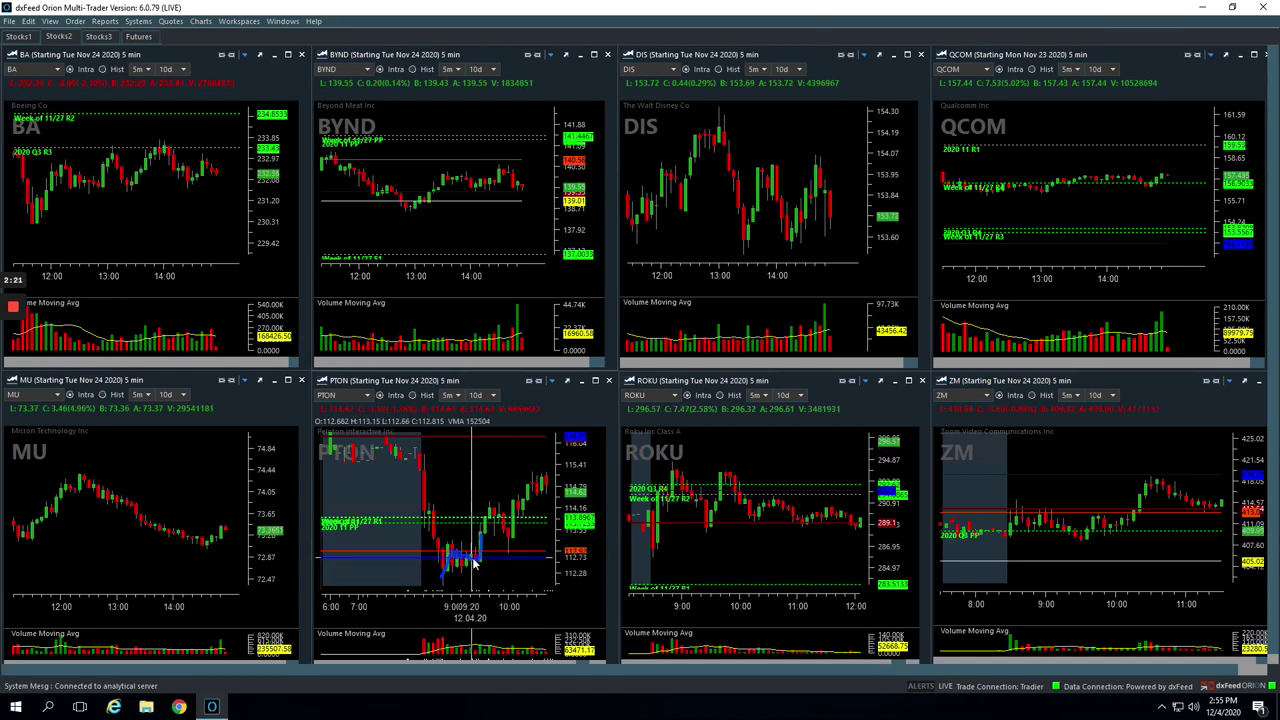
{"action": "left_click_drag", "start_coordinate": [470, 556], "coordinate": [481, 524]}
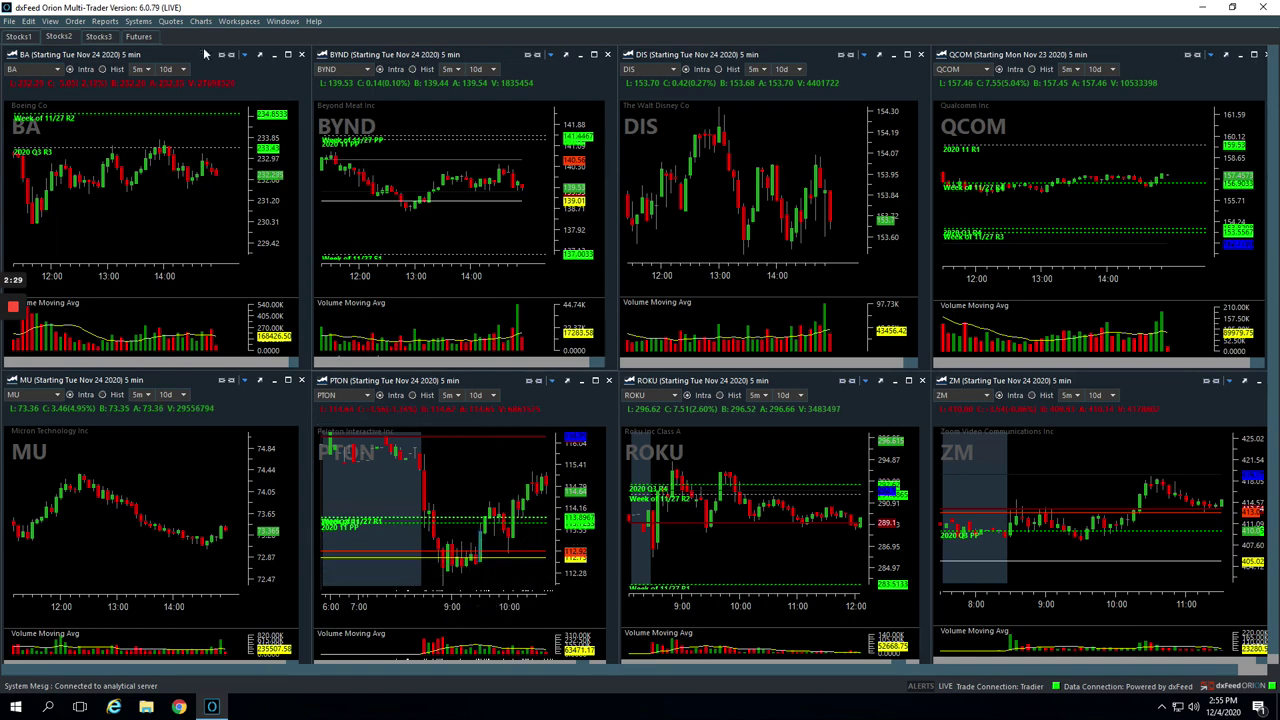
{"action": "left_click", "coordinate": [104, 36]}
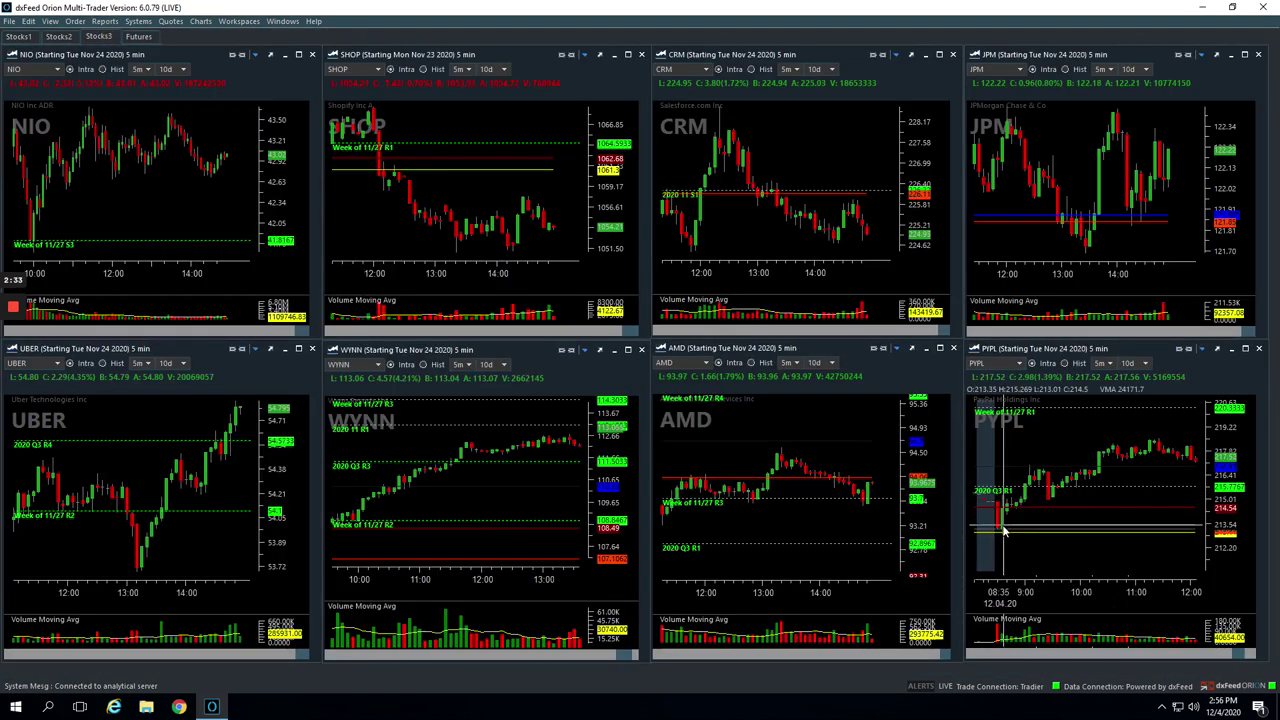
Step: Draw a blue line over PYPL's opening rise and pullback, then return to the Stocks1 charts
{"action": "left_click_drag", "start_coordinate": [1003, 522], "coordinate": [1028, 468]}
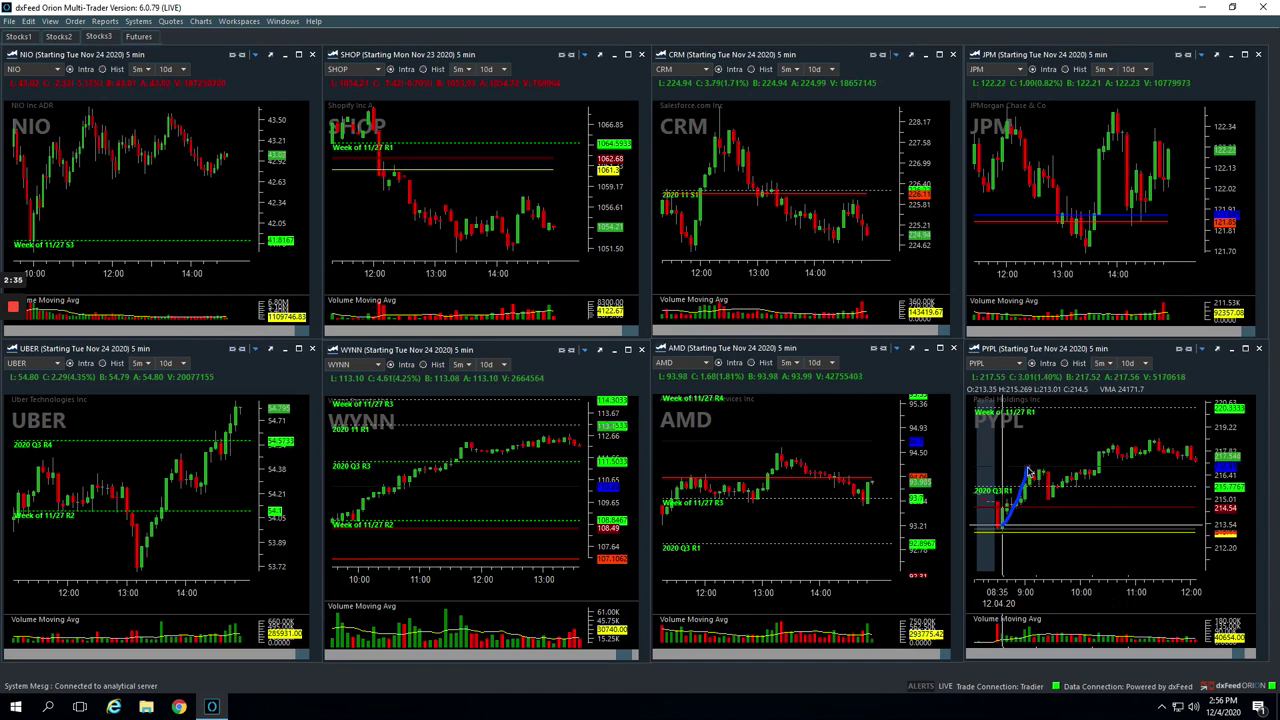
{"action": "left_click", "coordinate": [1028, 468]}
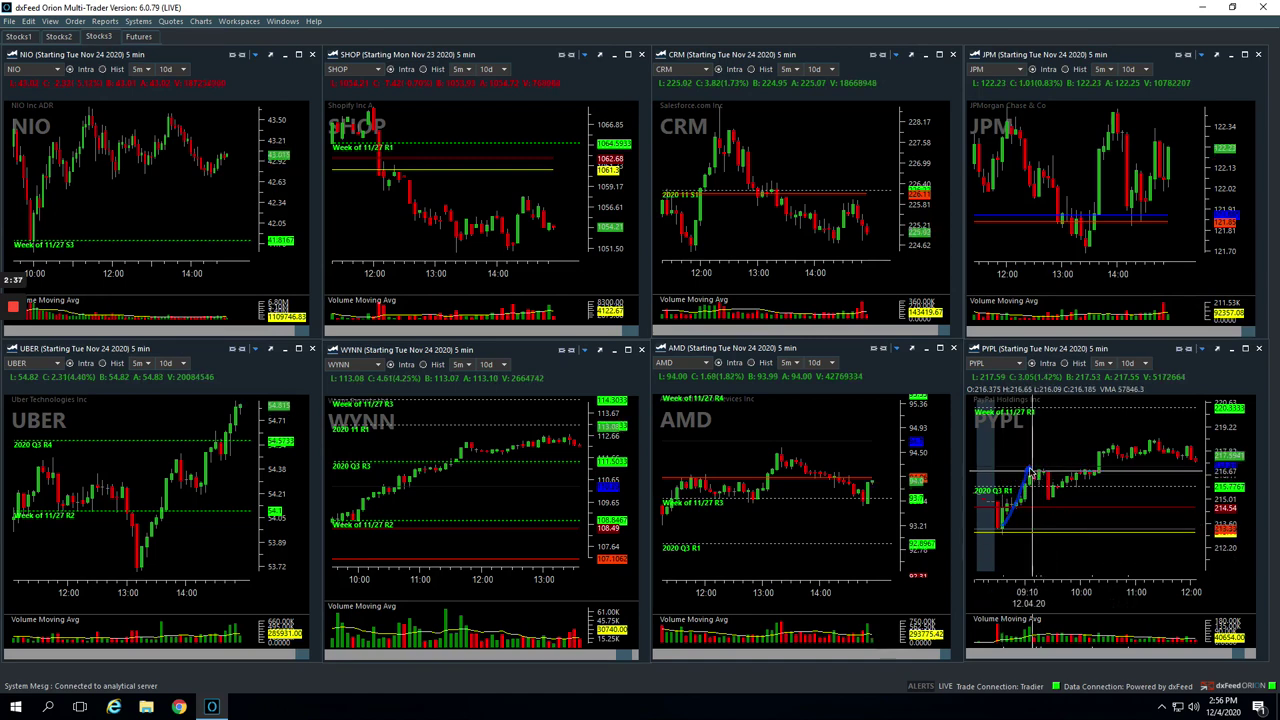
{"action": "left_click", "coordinate": [1032, 470]}
{"action": "left_click_drag", "start_coordinate": [1032, 470], "coordinate": [1049, 489]}
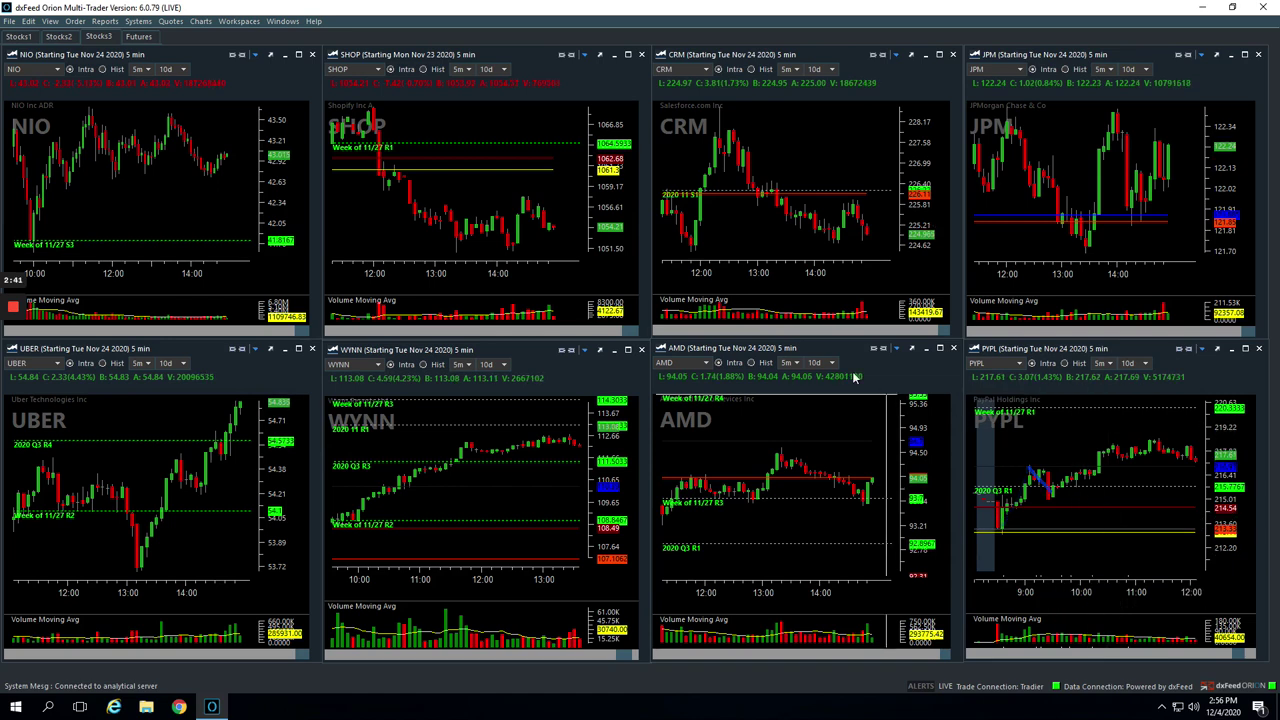
{"action": "left_click", "coordinate": [20, 37]}
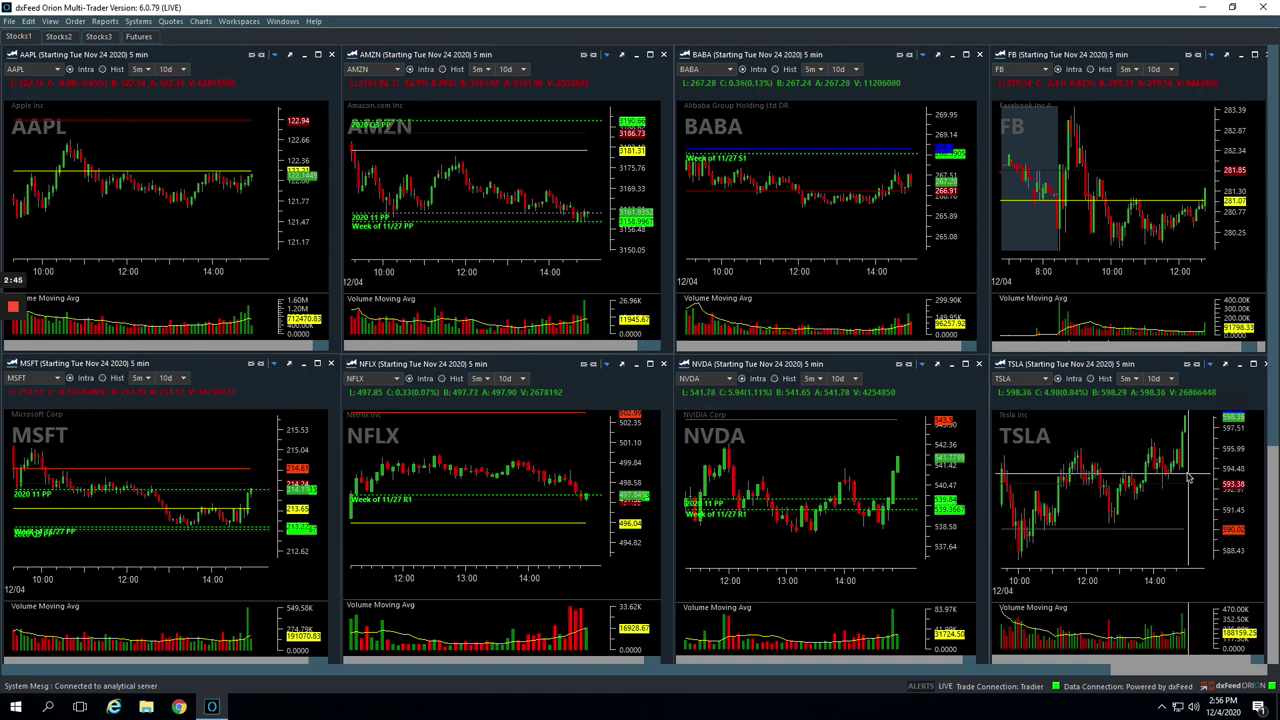
Step: Draw a trend line on TSLA's late rally, then shift back to 8:00 and mark its morning spike
{"action": "left_click_drag", "start_coordinate": [1190, 474], "coordinate": [1193, 426]}
{"action": "left_click", "coordinate": [1186, 509]}
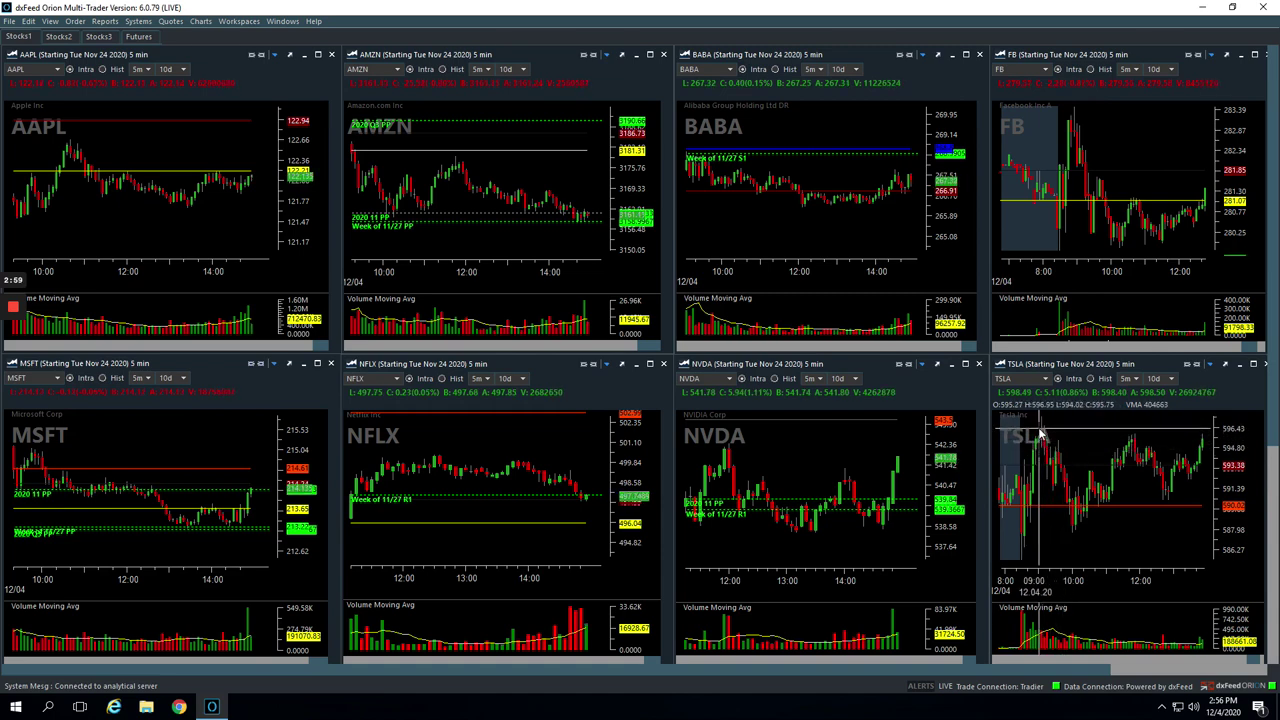
{"action": "mouse_move", "coordinate": [1037, 430]}
{"action": "left_mouse_down"}
{"action": "mouse_move", "coordinate": [1055, 466]}
{"action": "mouse_move", "coordinate": [1050, 448]}
{"action": "left_mouse_up"}
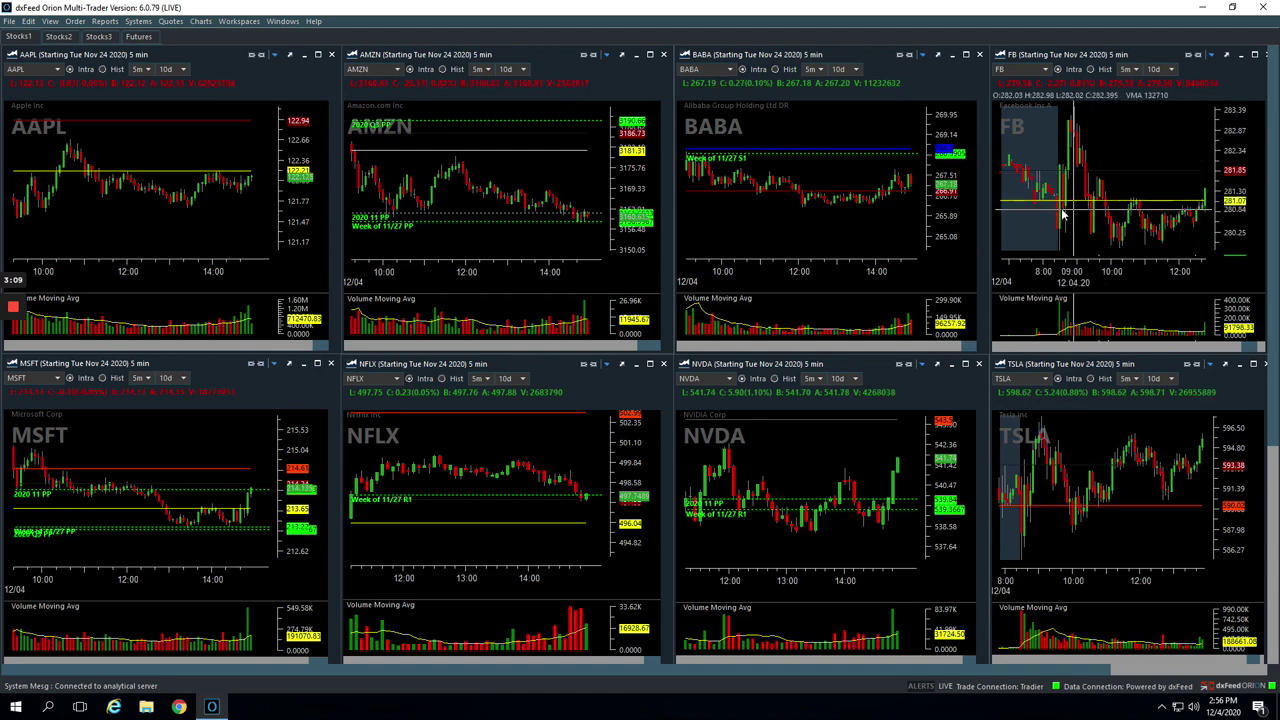
Step: Pan FB through the session, sketch its run-up, and draw a trend line along the afternoon decline
{"action": "left_click", "coordinate": [1051, 149]}
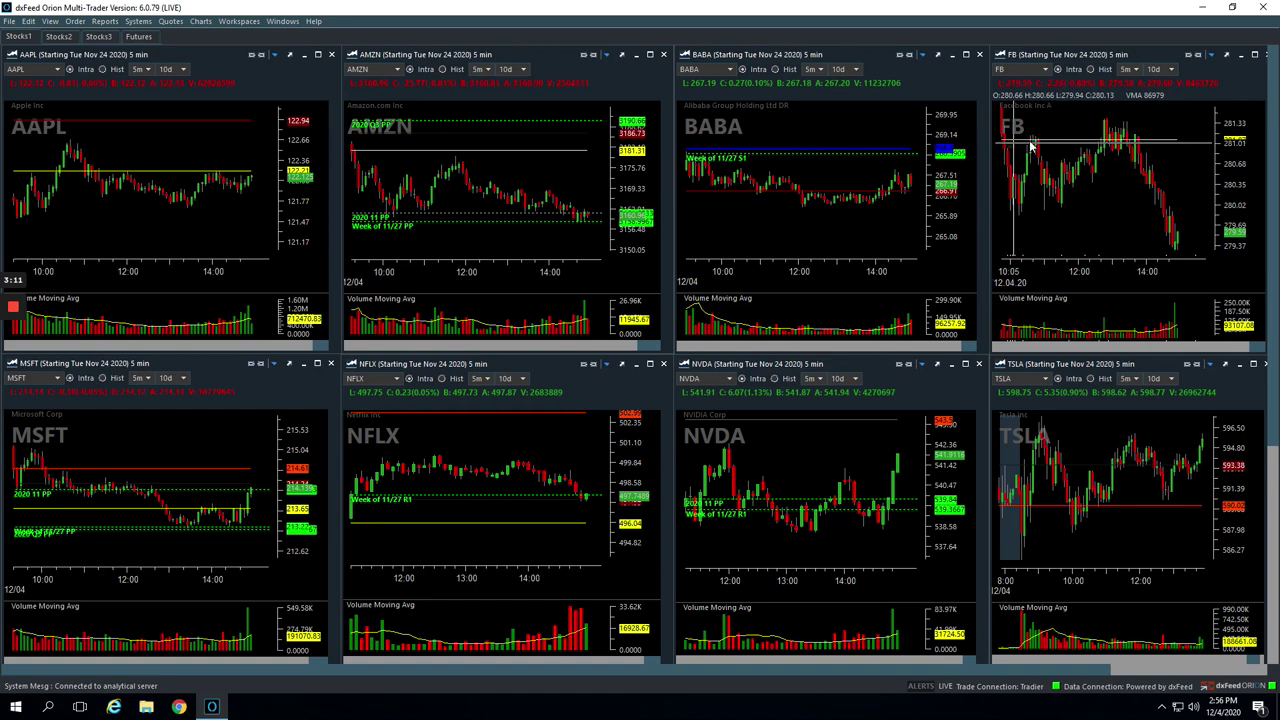
{"action": "left_click", "coordinate": [1191, 214]}
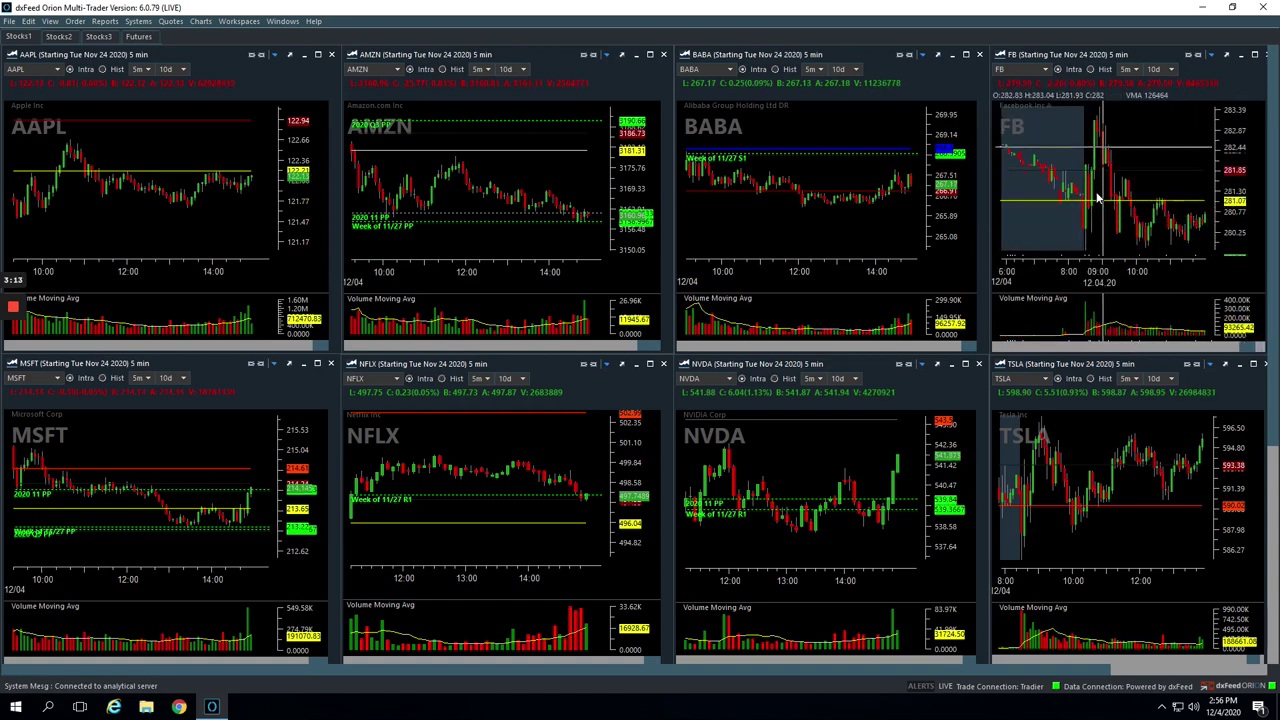
{"action": "mouse_move", "coordinate": [1087, 216]}
{"action": "left_mouse_down"}
{"action": "mouse_move", "coordinate": [1090, 126]}
{"action": "mouse_move", "coordinate": [1118, 227]}
{"action": "mouse_move", "coordinate": [1174, 213]}
{"action": "left_mouse_up"}
{"action": "left_click_drag", "start_coordinate": [1176, 158], "coordinate": [1092, 152]}
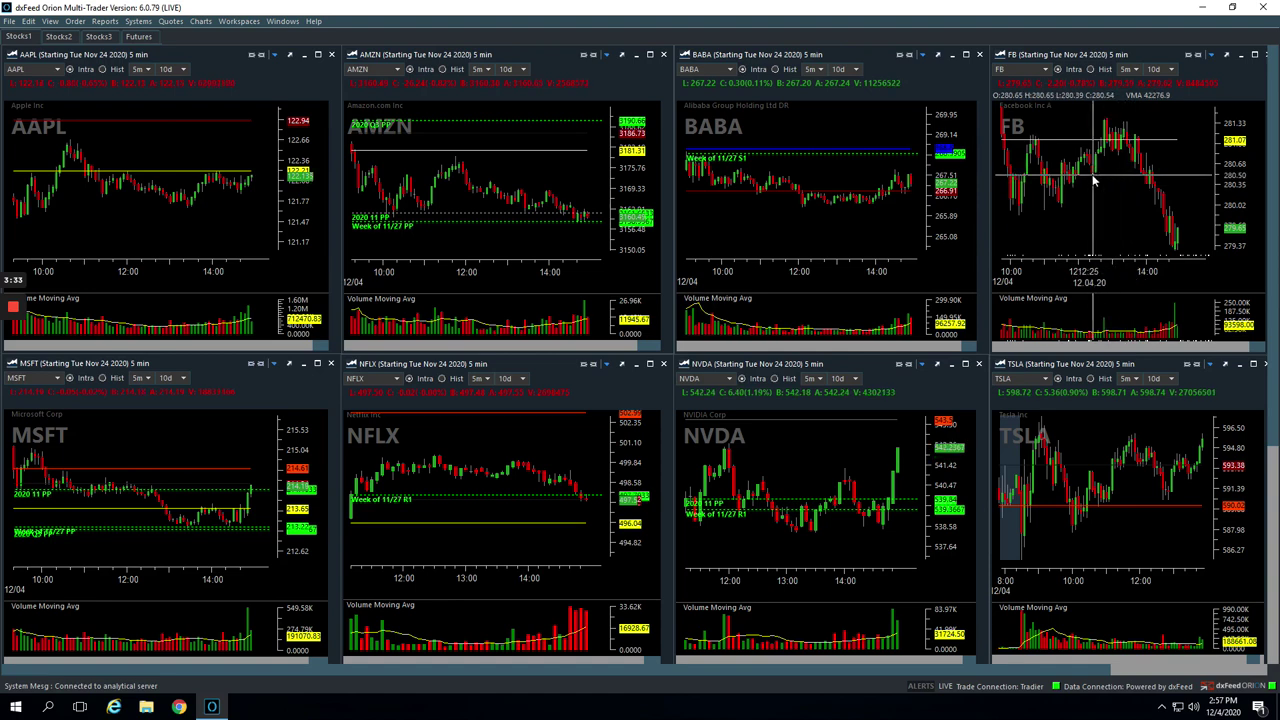
{"action": "mouse_move", "coordinate": [1092, 177]}
{"action": "left_mouse_down"}
{"action": "mouse_move", "coordinate": [1103, 122]}
{"action": "mouse_move", "coordinate": [1113, 143]}
{"action": "mouse_move", "coordinate": [1131, 140]}
{"action": "mouse_move", "coordinate": [1178, 243]}
{"action": "left_mouse_up"}
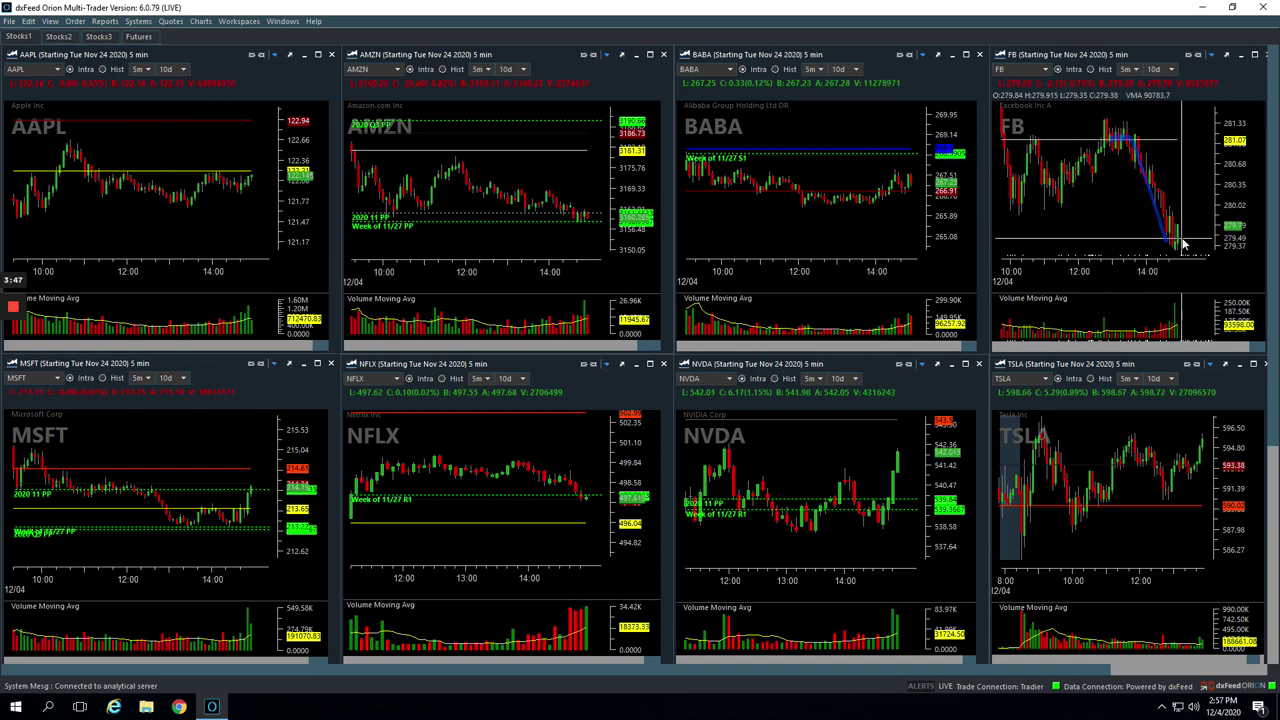
Step: Delete the FB trend line, shift BABA's chart back to 8:00, and trace its slide from the open
{"action": "key", "text": "Delete"}
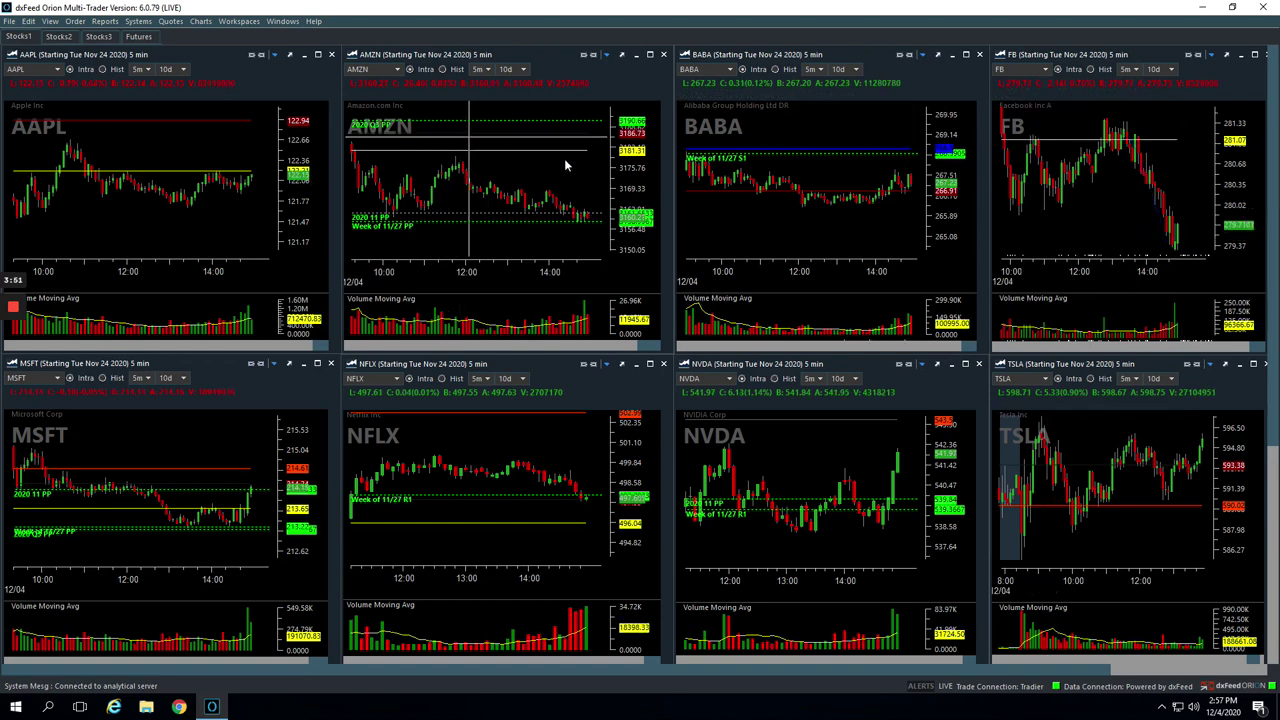
{"action": "left_click_drag", "start_coordinate": [790, 235], "coordinate": [840, 265]}
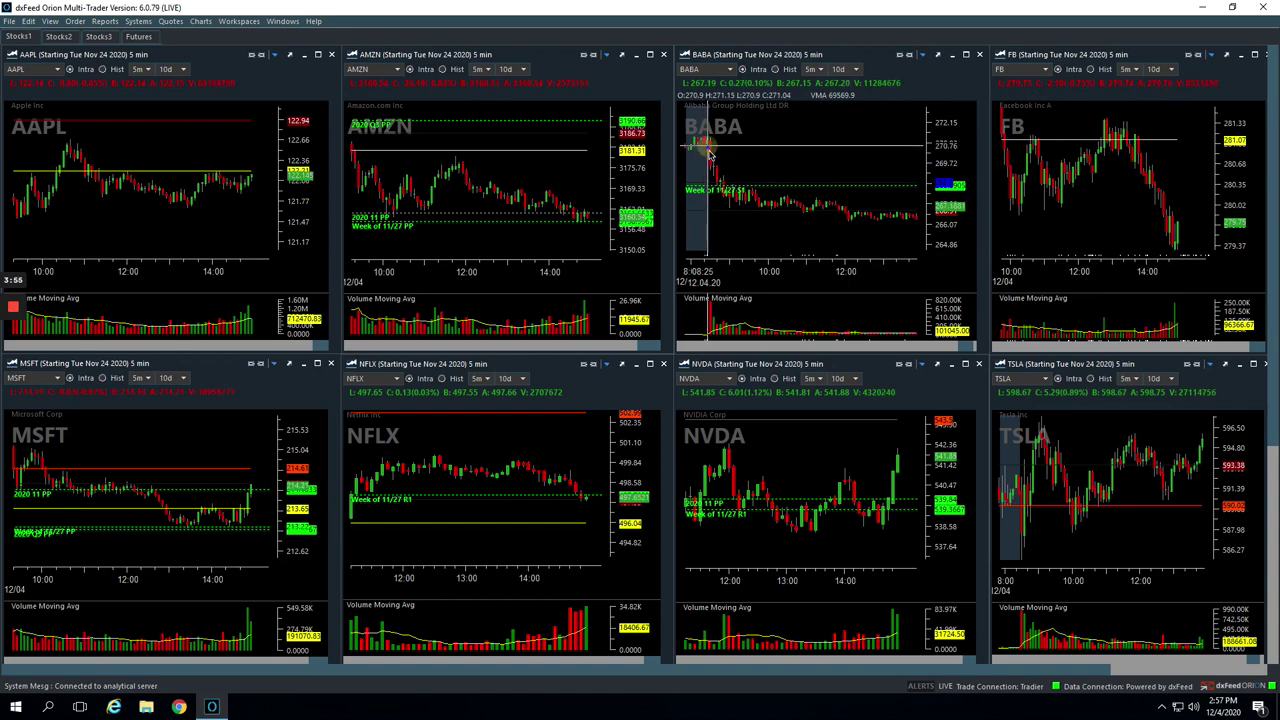
{"action": "mouse_move", "coordinate": [708, 148]}
{"action": "left_mouse_down"}
{"action": "mouse_move", "coordinate": [731, 209]}
{"action": "mouse_move", "coordinate": [832, 210]}
{"action": "mouse_move", "coordinate": [864, 217]}
{"action": "mouse_move", "coordinate": [877, 237]}
{"action": "mouse_move", "coordinate": [840, 240]}
{"action": "mouse_move", "coordinate": [811, 229]}
{"action": "mouse_move", "coordinate": [862, 165]}
{"action": "left_mouse_up"}
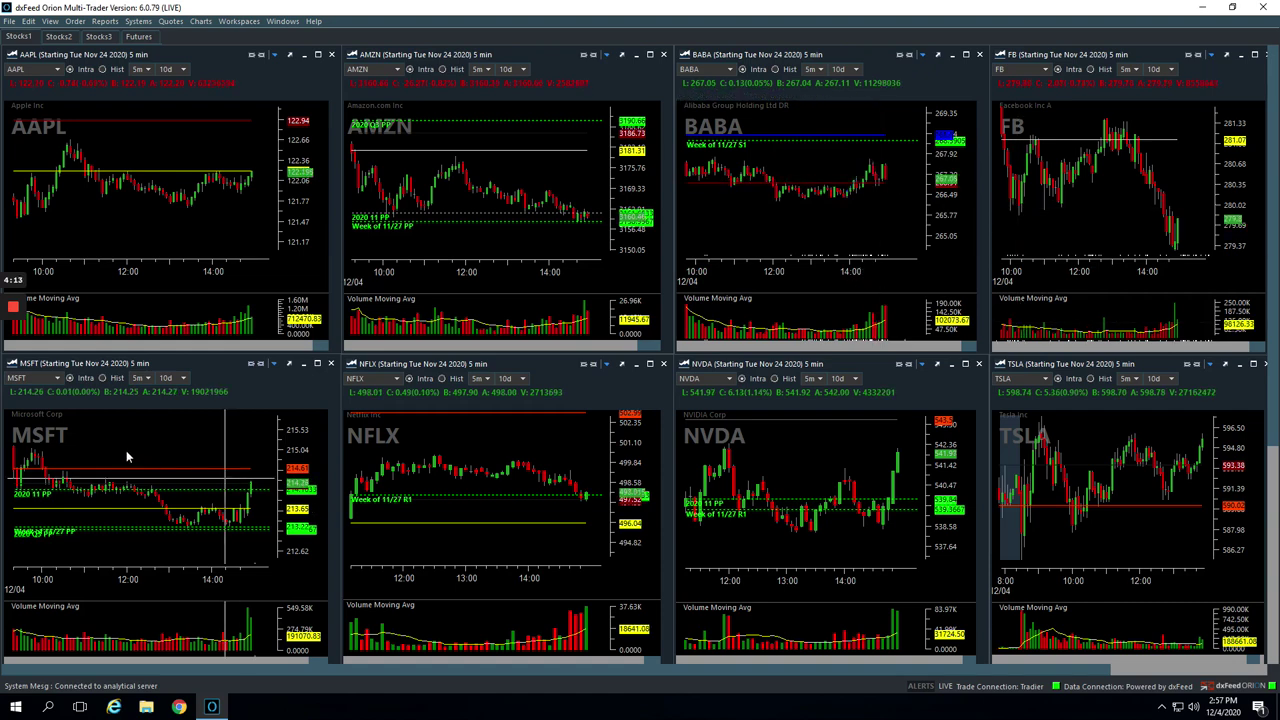
Step: Shift MSFT's chart back to the open and draw a trend line and stroke along its morning path
{"action": "left_click_drag", "start_coordinate": [126, 451], "coordinate": [194, 431]}
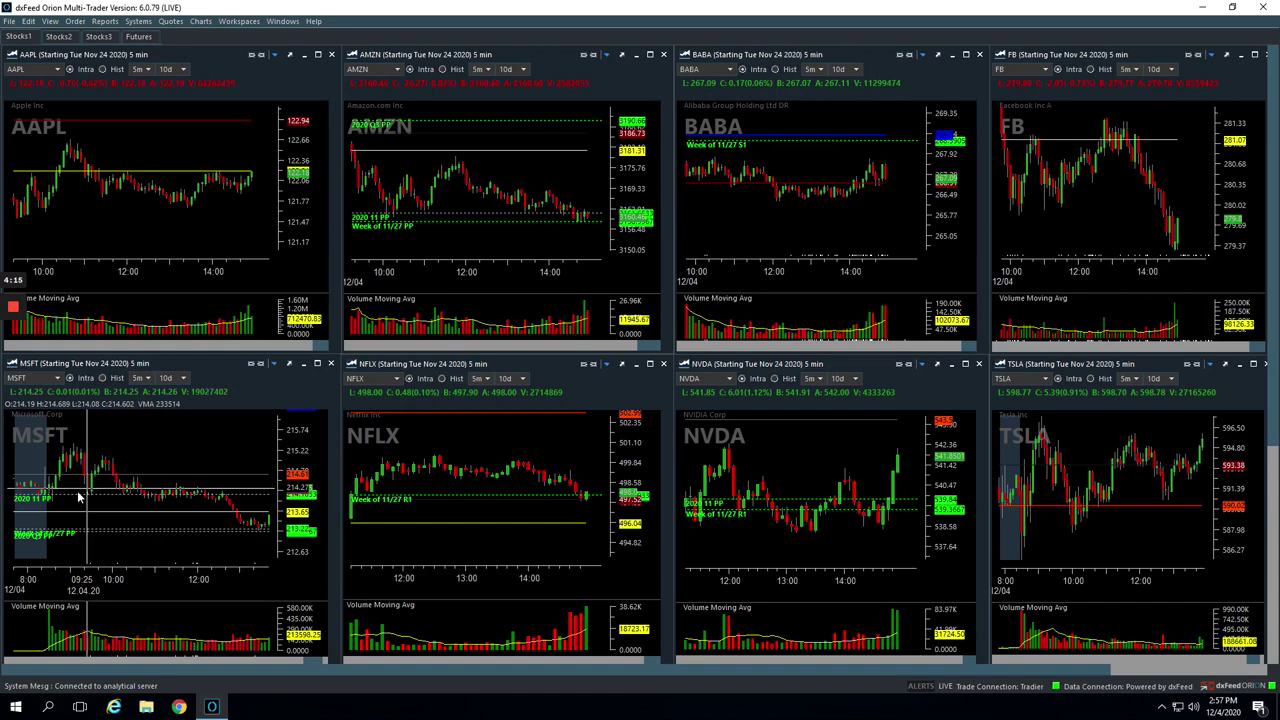
{"action": "mouse_move", "coordinate": [48, 490]}
{"action": "left_mouse_down"}
{"action": "mouse_move", "coordinate": [63, 458]}
{"action": "mouse_move", "coordinate": [92, 481]}
{"action": "mouse_move", "coordinate": [153, 490]}
{"action": "mouse_move", "coordinate": [197, 430]}
{"action": "left_mouse_up"}
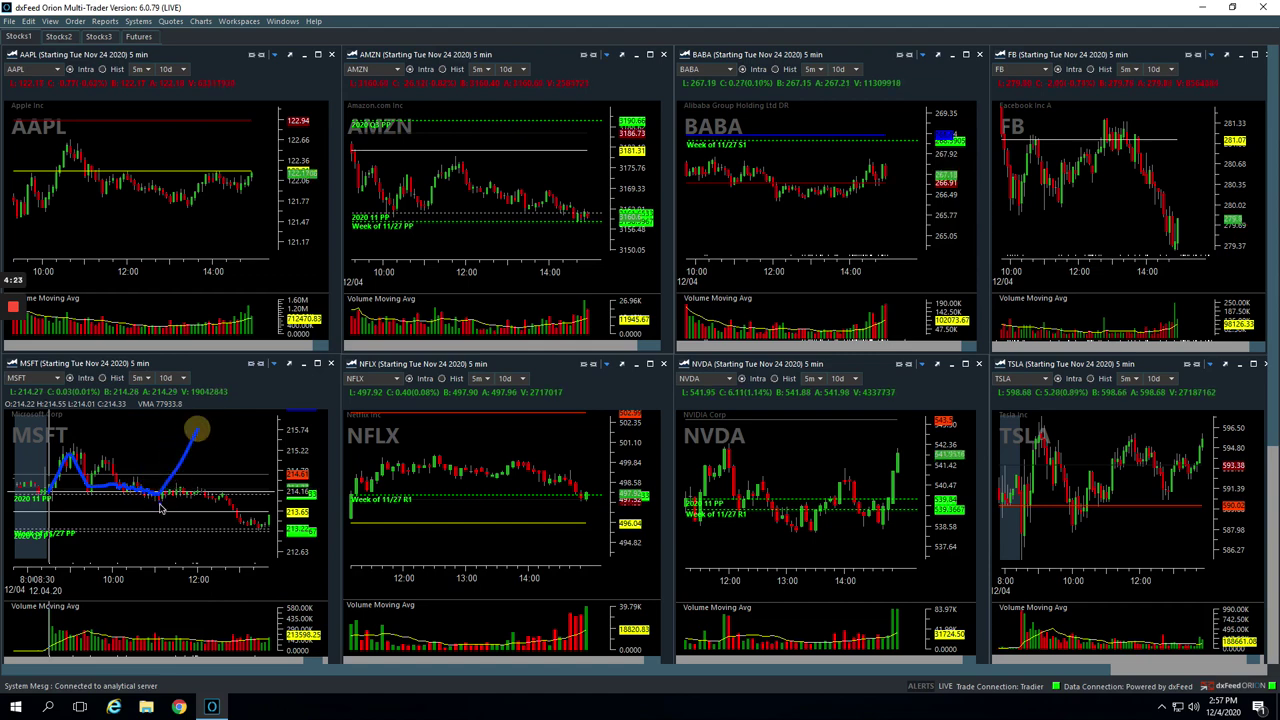
{"action": "mouse_move", "coordinate": [155, 496]}
{"action": "left_mouse_down"}
{"action": "mouse_move", "coordinate": [196, 491]}
{"action": "mouse_move", "coordinate": [157, 449]}
{"action": "mouse_move", "coordinate": [145, 490]}
{"action": "mouse_move", "coordinate": [179, 521]}
{"action": "left_mouse_up"}
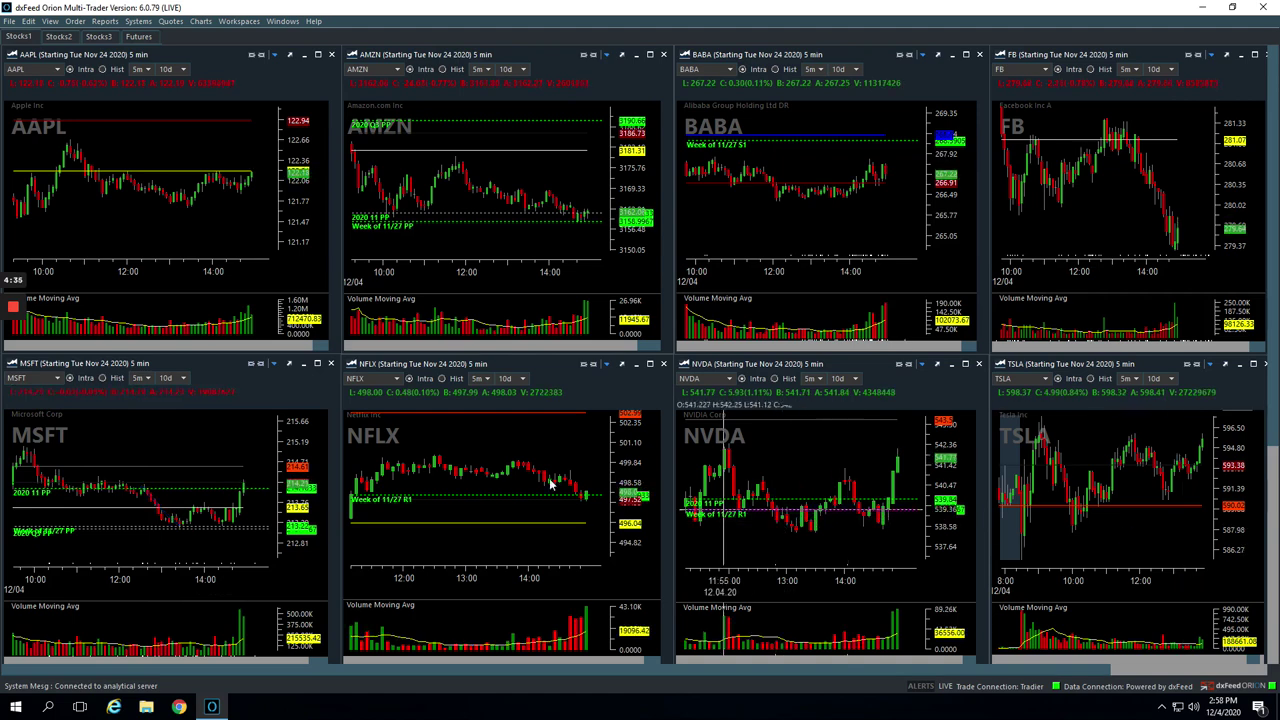
Step: On Stocks2, move PTON to the later session and mark ROKU's rise, pullback and 09:45 candle with an arrow
{"action": "left_click", "coordinate": [52, 37]}
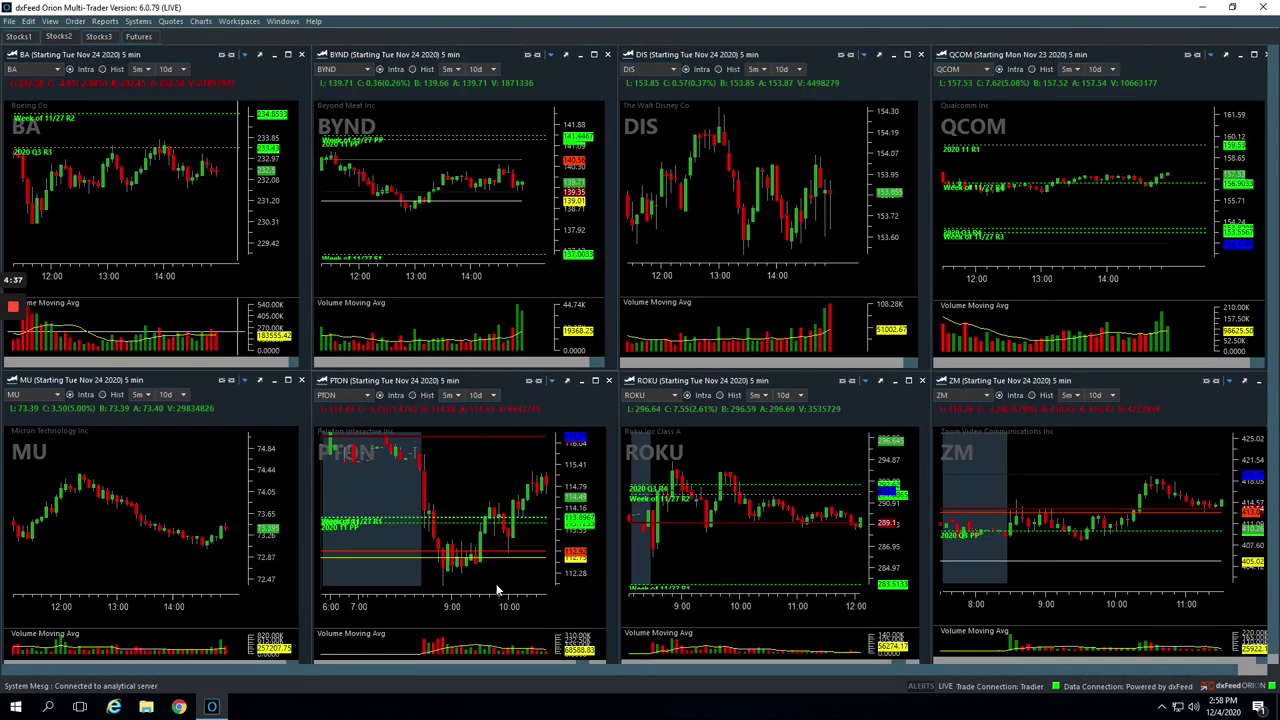
{"action": "mouse_move", "coordinate": [487, 485]}
{"action": "left_mouse_down"}
{"action": "mouse_move", "coordinate": [420, 471]}
{"action": "mouse_move", "coordinate": [437, 480]}
{"action": "mouse_move", "coordinate": [390, 560]}
{"action": "mouse_move", "coordinate": [437, 551]}
{"action": "mouse_move", "coordinate": [455, 590]}
{"action": "mouse_move", "coordinate": [444, 508]}
{"action": "left_mouse_up"}
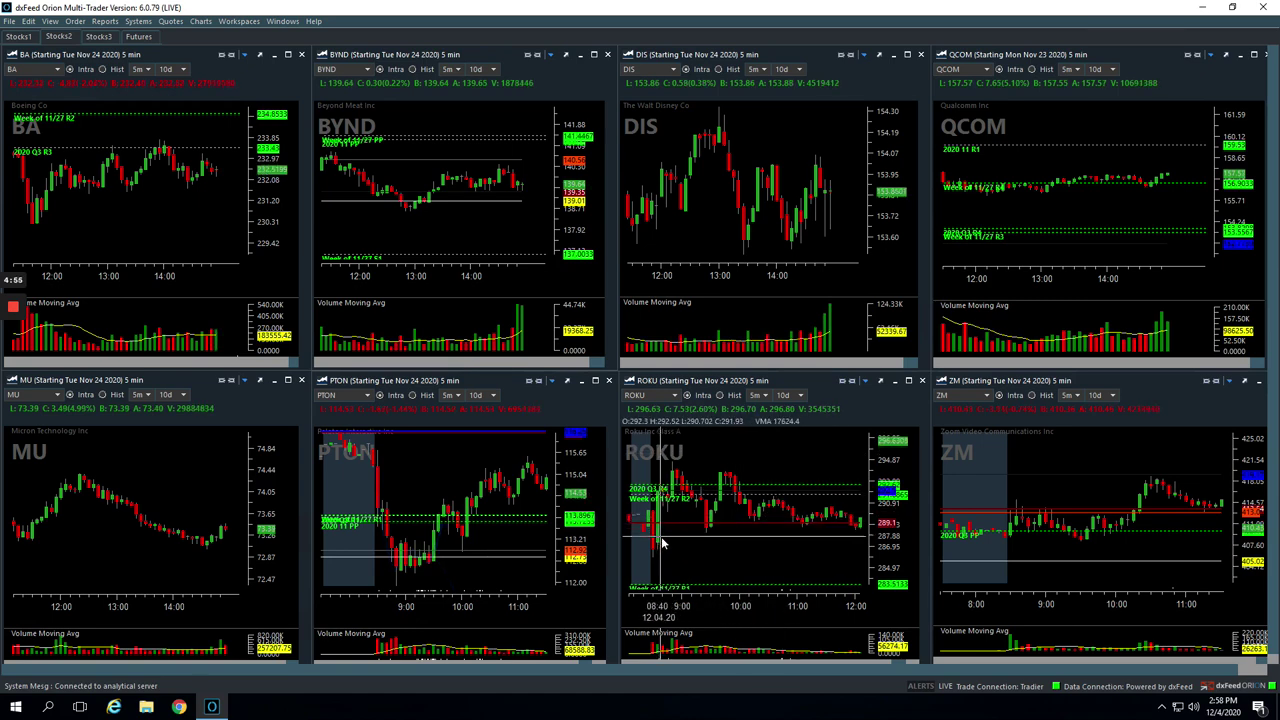
{"action": "mouse_move", "coordinate": [655, 550]}
{"action": "left_mouse_down"}
{"action": "mouse_move", "coordinate": [672, 476]}
{"action": "mouse_move", "coordinate": [702, 528]}
{"action": "mouse_move", "coordinate": [722, 482]}
{"action": "mouse_move", "coordinate": [779, 436]}
{"action": "left_mouse_up"}
{"action": "left_click_drag", "start_coordinate": [737, 484], "coordinate": [738, 498]}
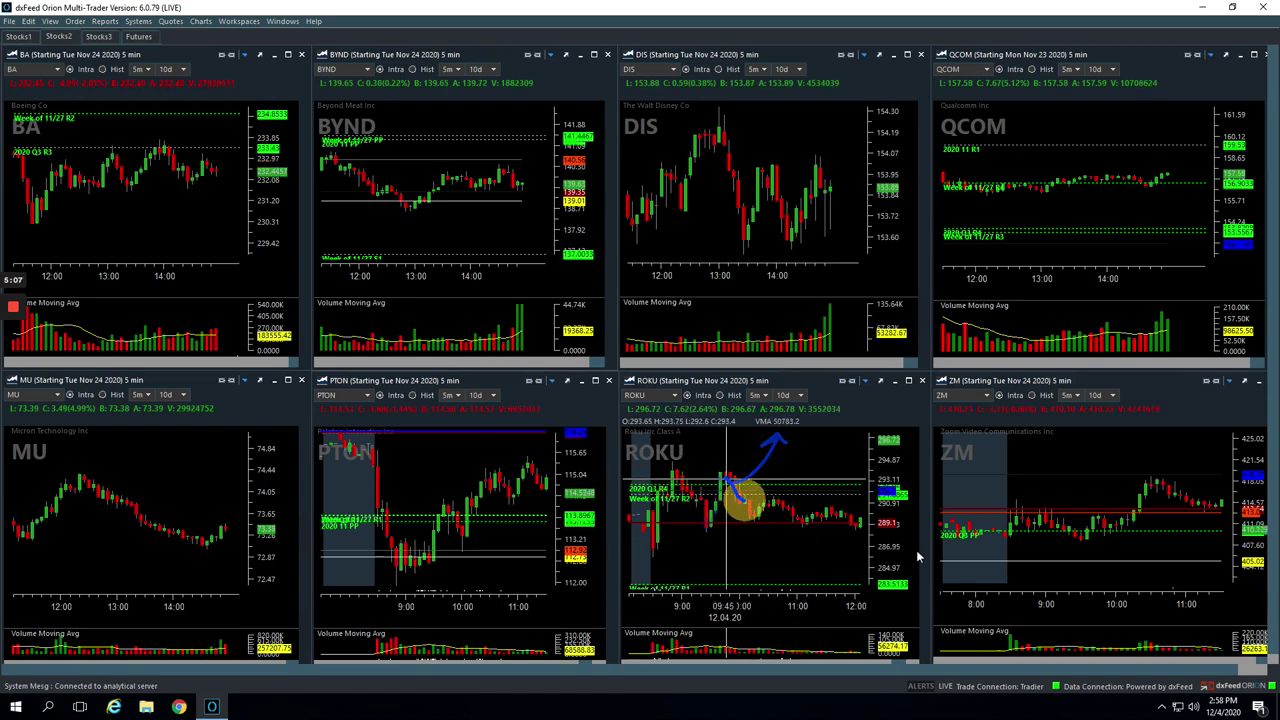
{"action": "left_click_drag", "start_coordinate": [918, 557], "coordinate": [918, 557]}
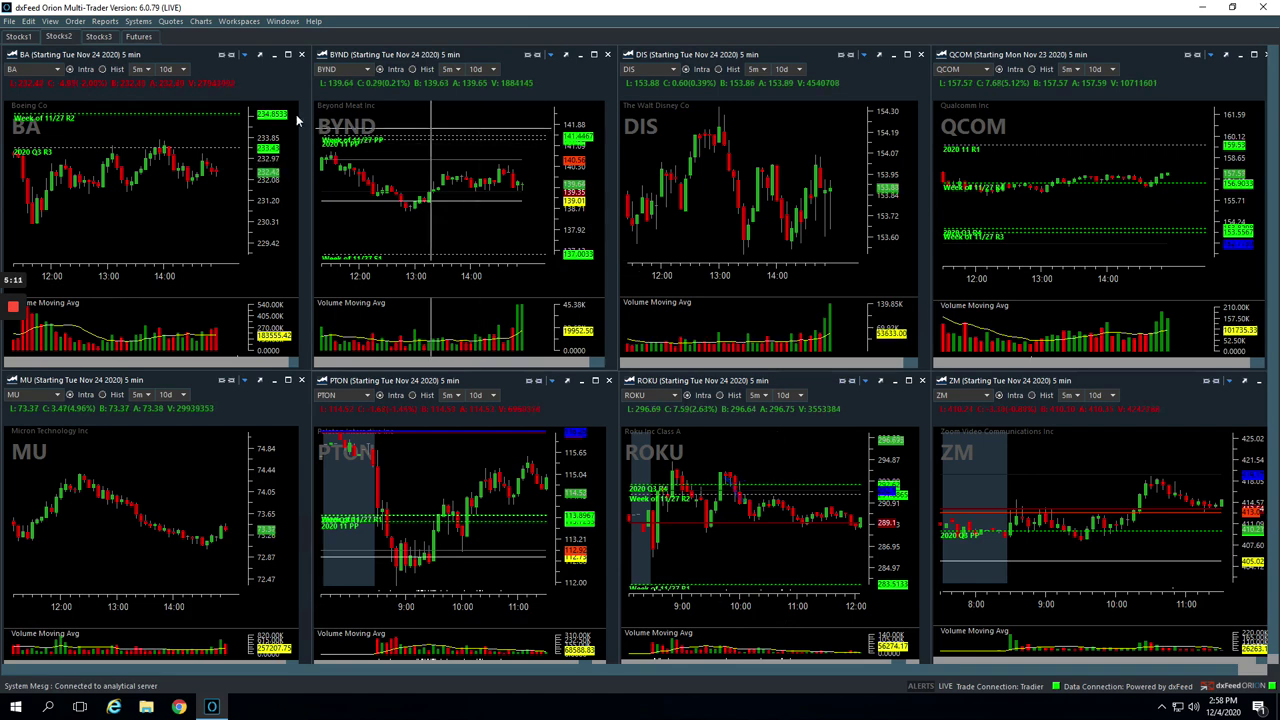
Step: Switch to the Futures charts, pan ES+Z20 back to 8:00, and draw a trend line up its morning rise
{"action": "left_click", "coordinate": [134, 36]}
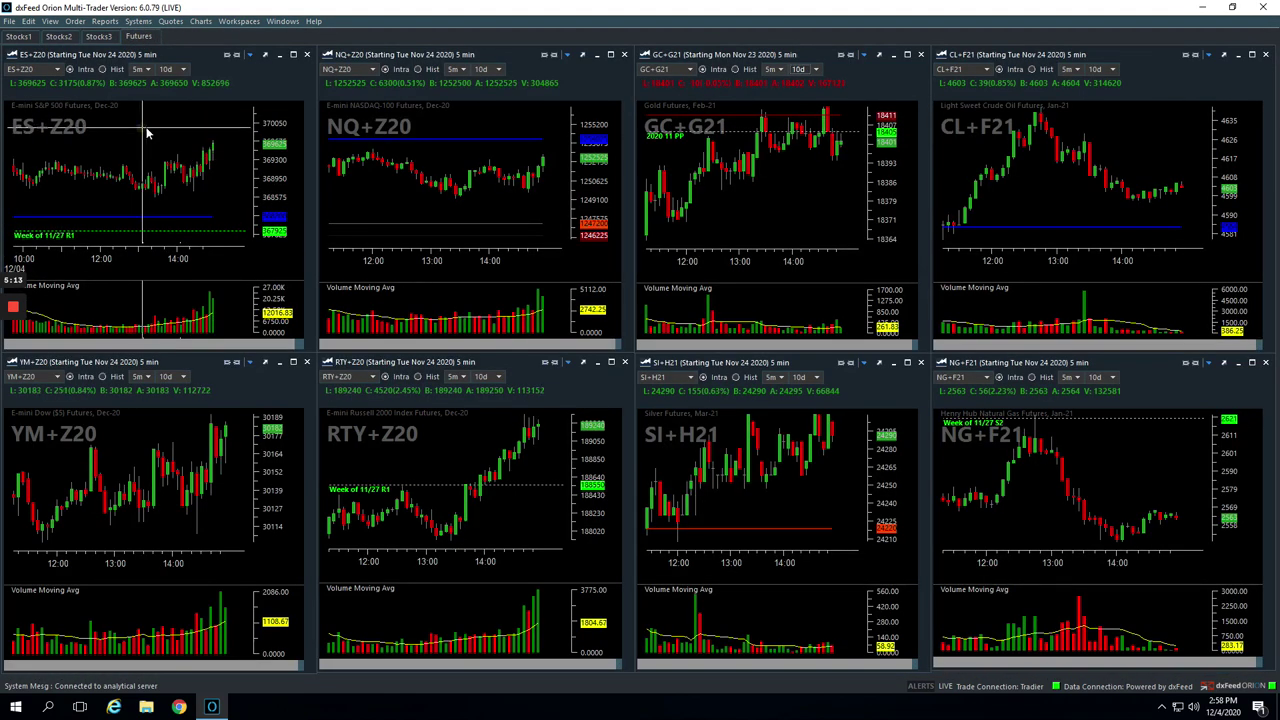
{"action": "left_click_drag", "start_coordinate": [149, 129], "coordinate": [214, 114]}
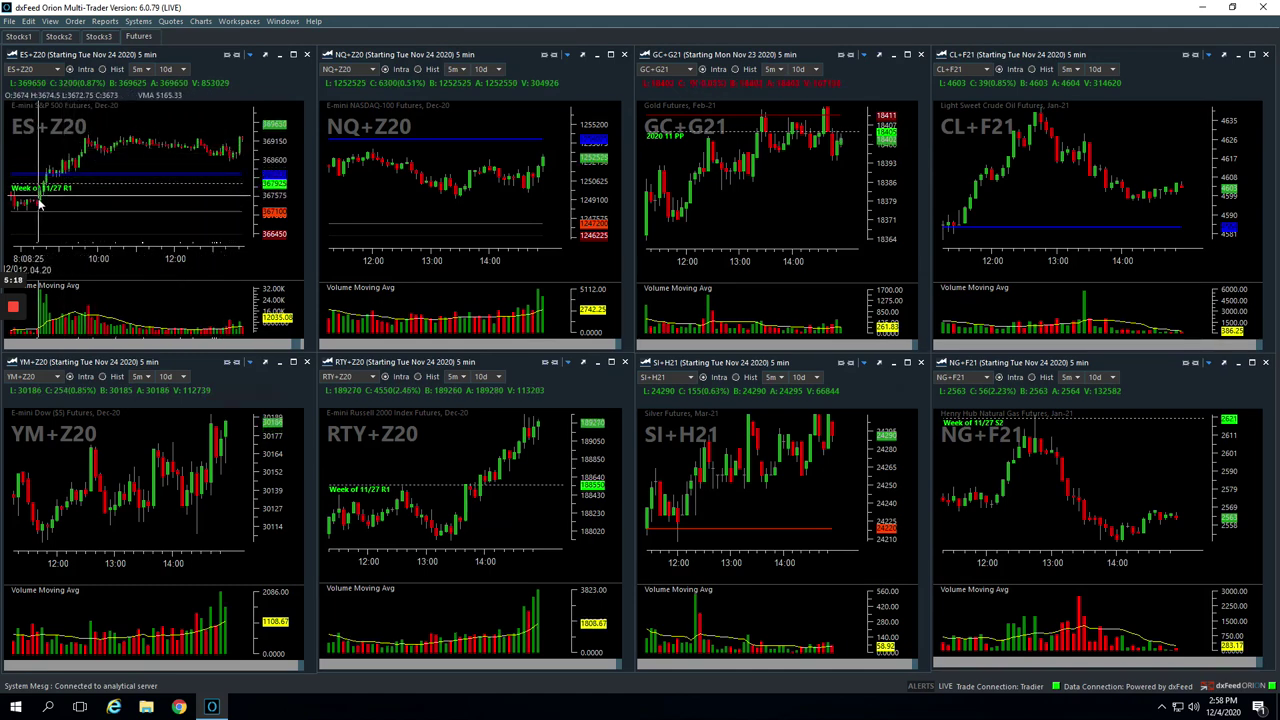
{"action": "mouse_move", "coordinate": [38, 200]}
{"action": "left_mouse_down"}
{"action": "mouse_move", "coordinate": [86, 137]}
{"action": "mouse_move", "coordinate": [108, 153]}
{"action": "mouse_move", "coordinate": [157, 137]}
{"action": "mouse_move", "coordinate": [145, 140]}
{"action": "left_mouse_up"}
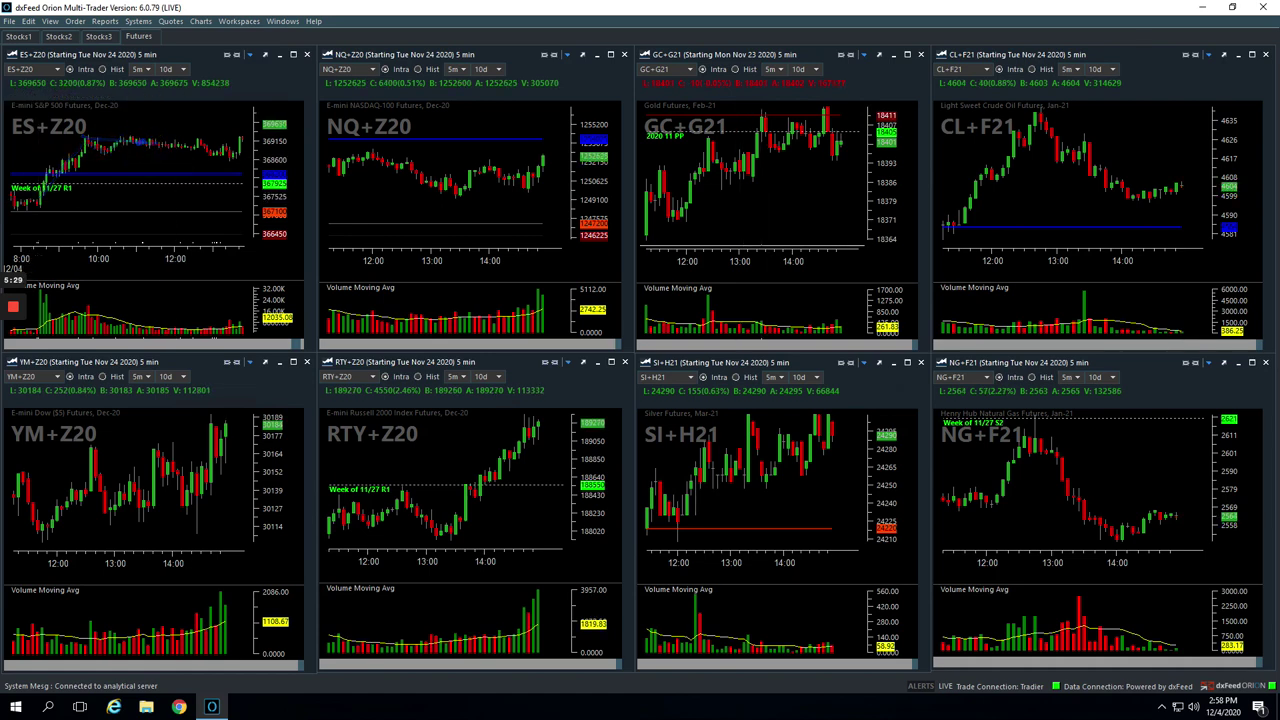
Step: On the Stocks2 grid, trace ZM's choppy morning and breakout with a freehand stroke
{"action": "left_click", "coordinate": [18, 36]}
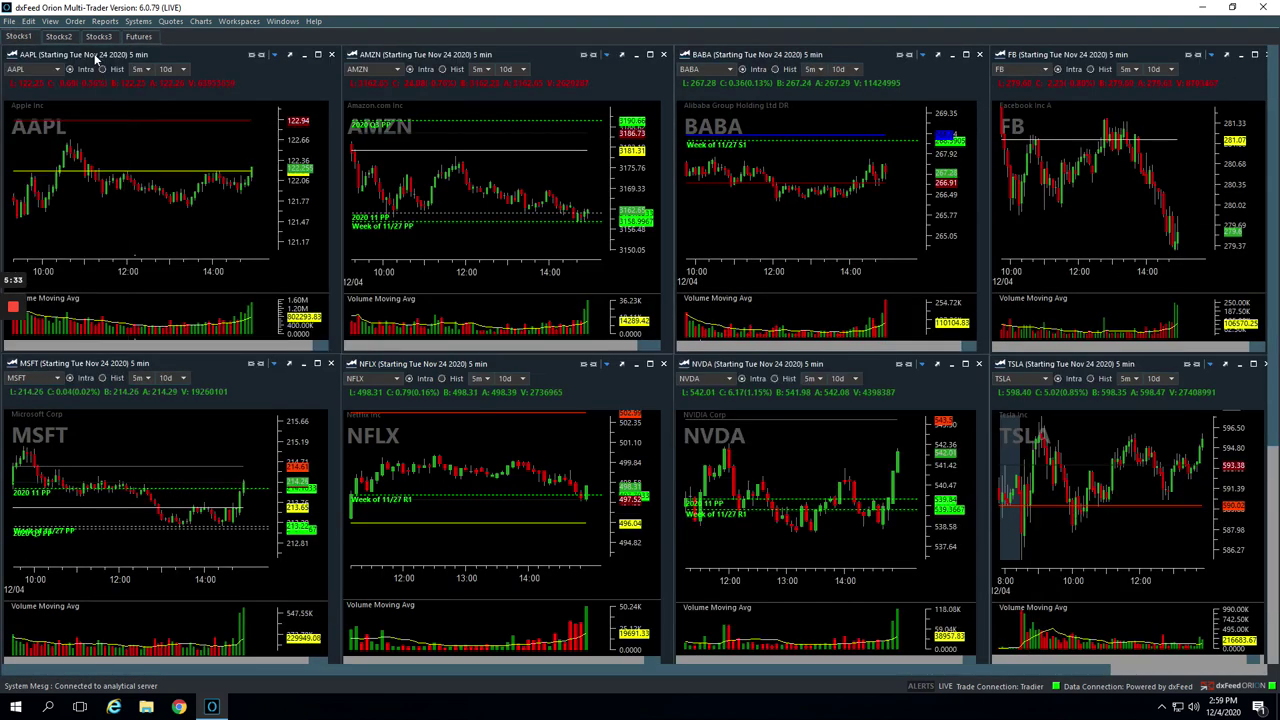
{"action": "left_click", "coordinate": [58, 36]}
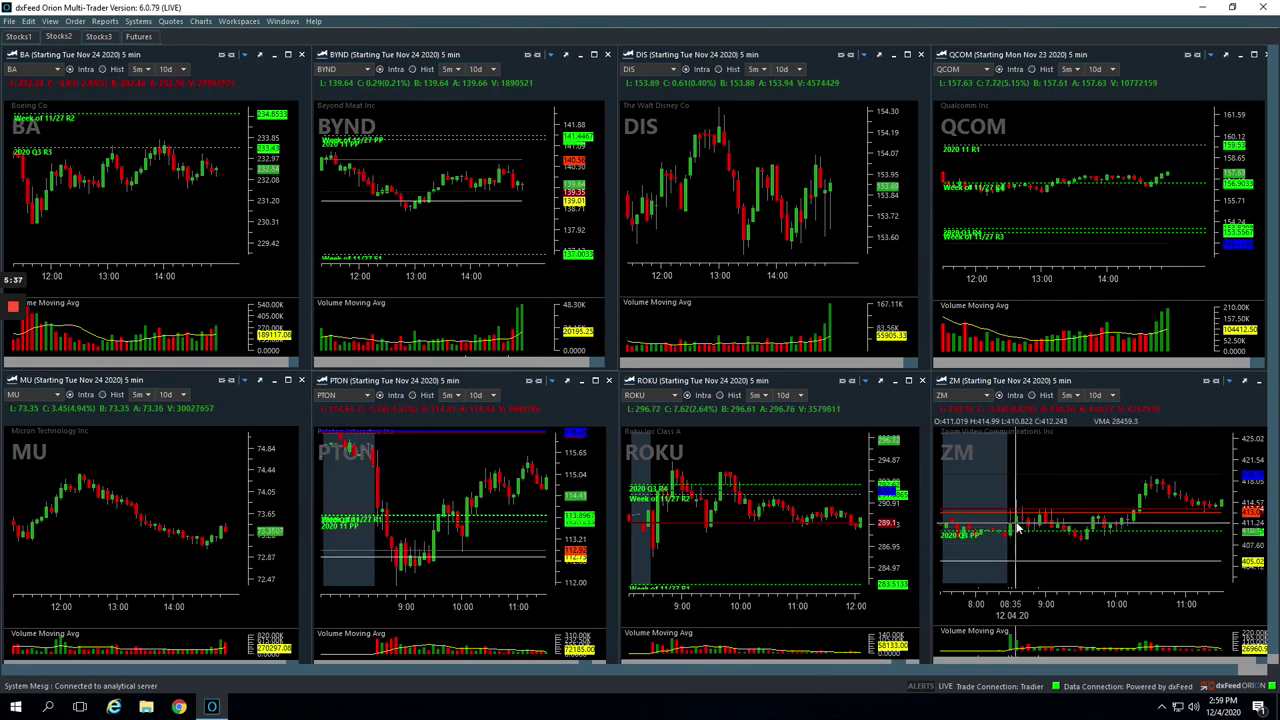
{"action": "mouse_move", "coordinate": [1013, 528]}
{"action": "left_mouse_down"}
{"action": "mouse_move", "coordinate": [1060, 517]}
{"action": "mouse_move", "coordinate": [1025, 532]}
{"action": "mouse_move", "coordinate": [1087, 540]}
{"action": "mouse_move", "coordinate": [1082, 525]}
{"action": "mouse_move", "coordinate": [1105, 558]}
{"action": "mouse_move", "coordinate": [1122, 508]}
{"action": "left_mouse_up"}
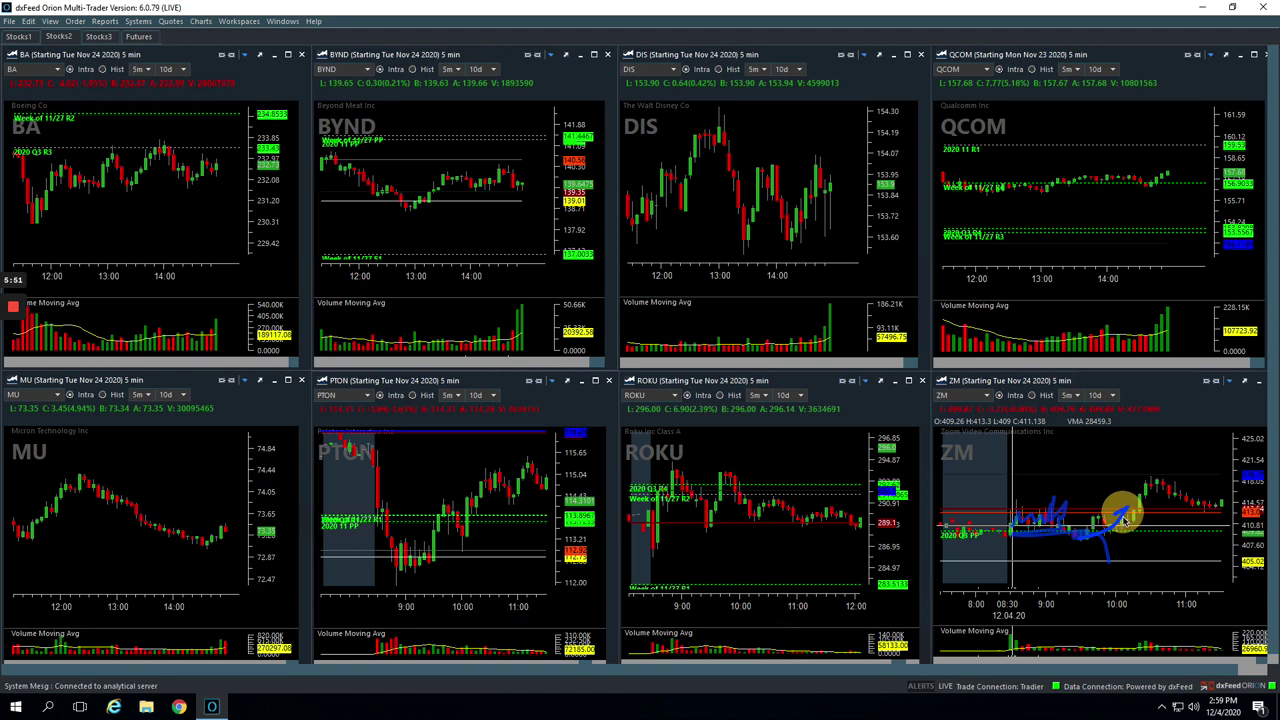